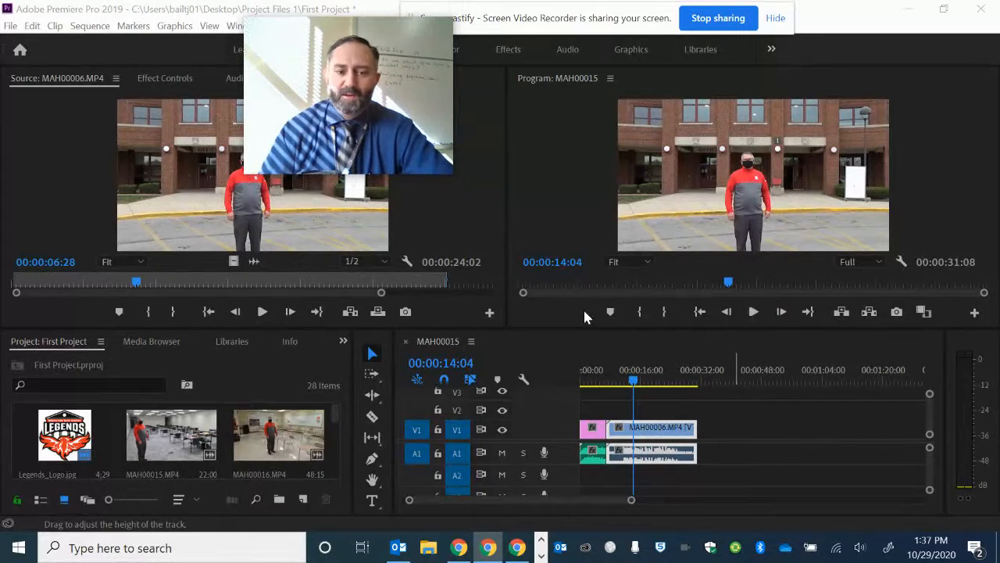
Review the existing sequence at several points, from the opening logo to the end of MAH00006.MP4, and play it from the start
click(590, 375)
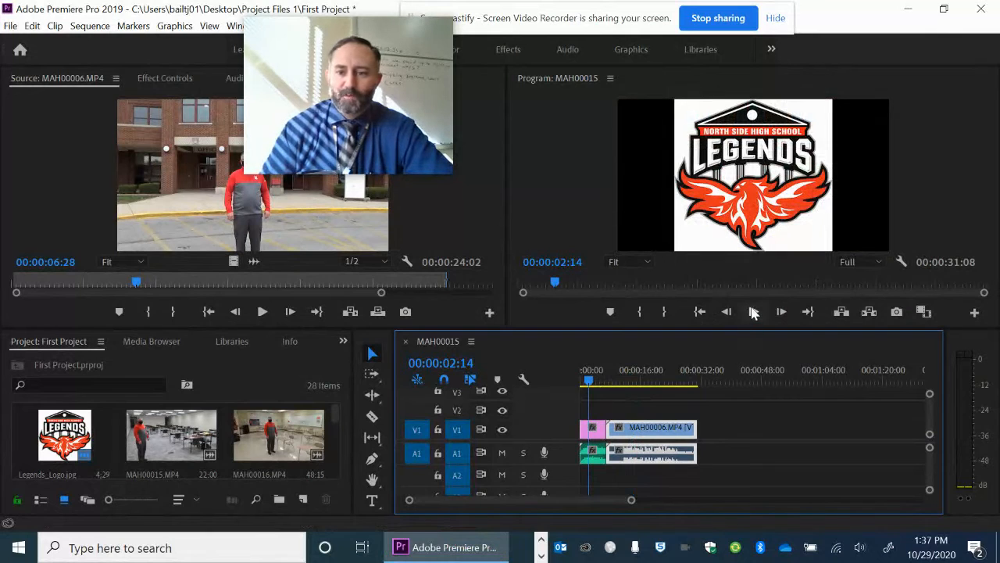
click(621, 374)
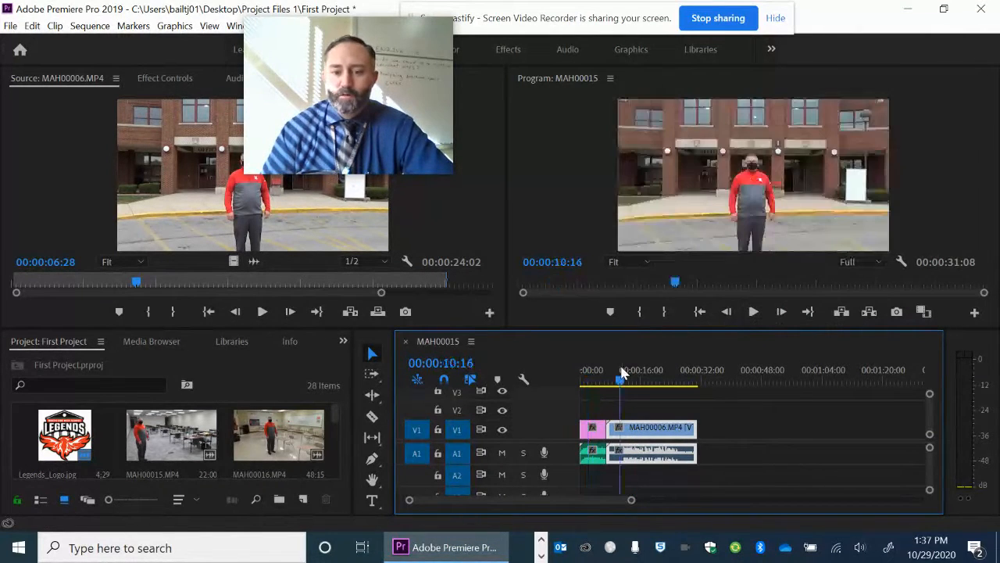
click(686, 378)
click(754, 312)
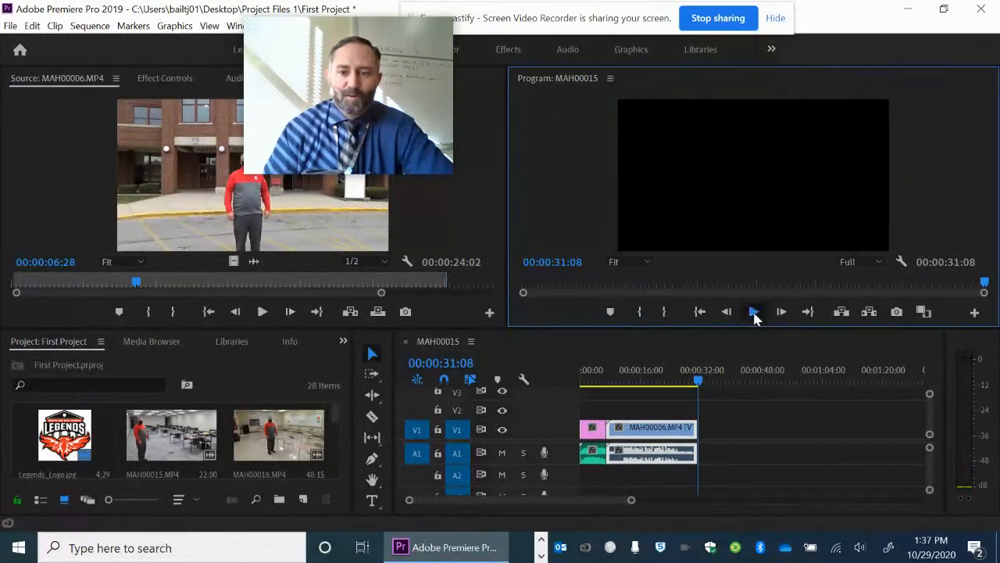
click(753, 312)
click(753, 312)
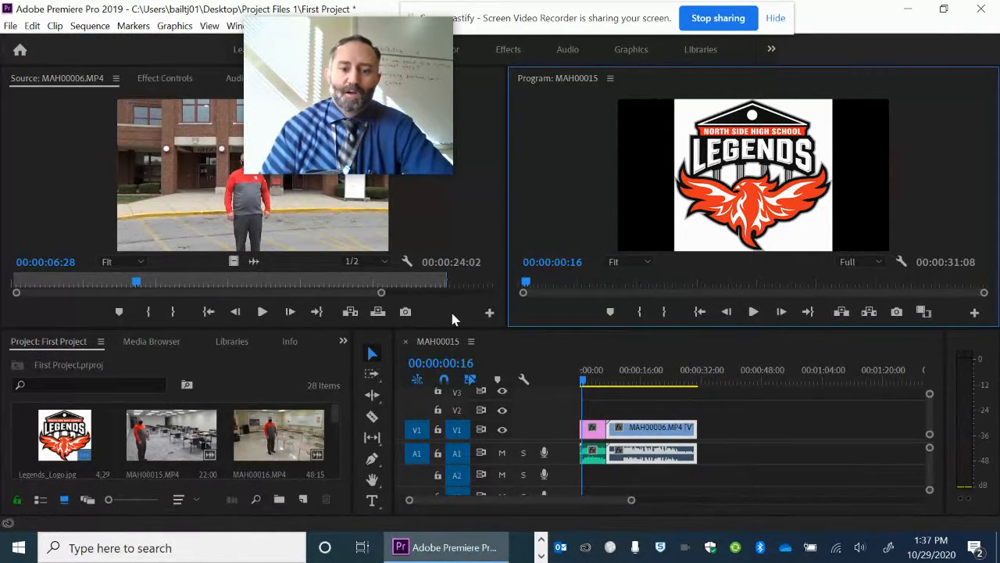
Add the "Entering the Building" title slide, Slide1.JPG, to track V1 directly after the MAH00006.MP4 clip
scroll(336, 418, down, 2)
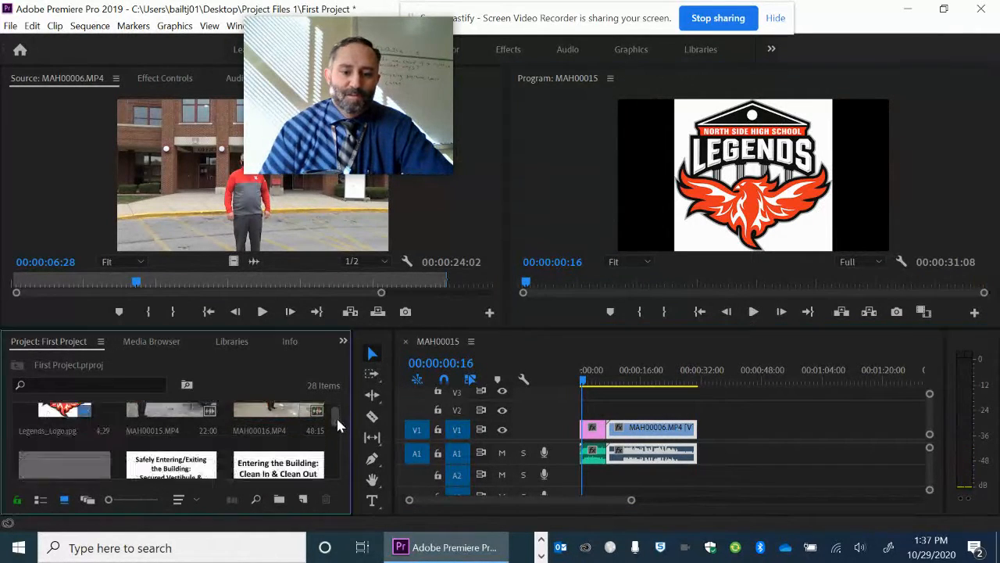
scroll(338, 426, down, 1)
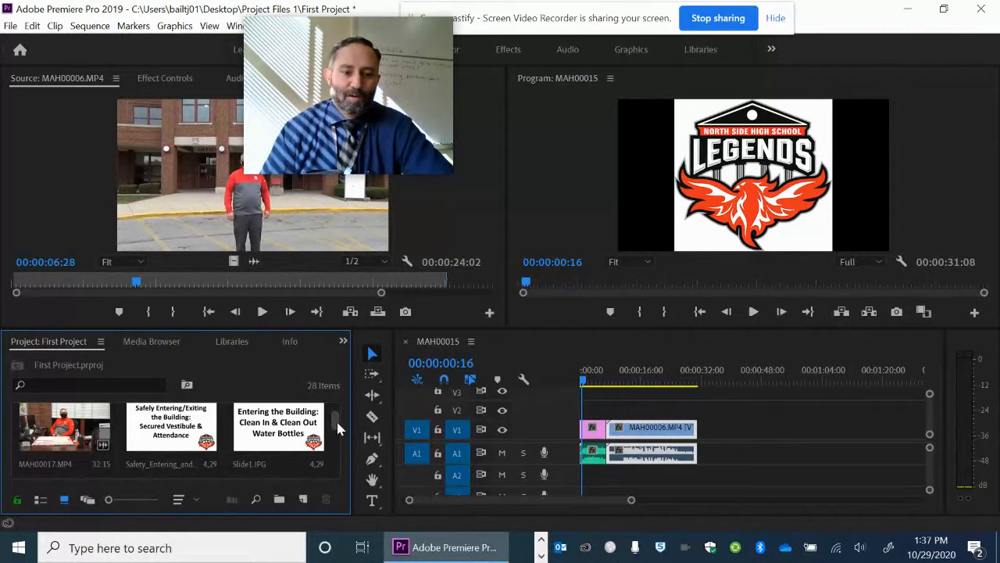
scroll(336, 420, down, 2)
scroll(149, 448, down, 4)
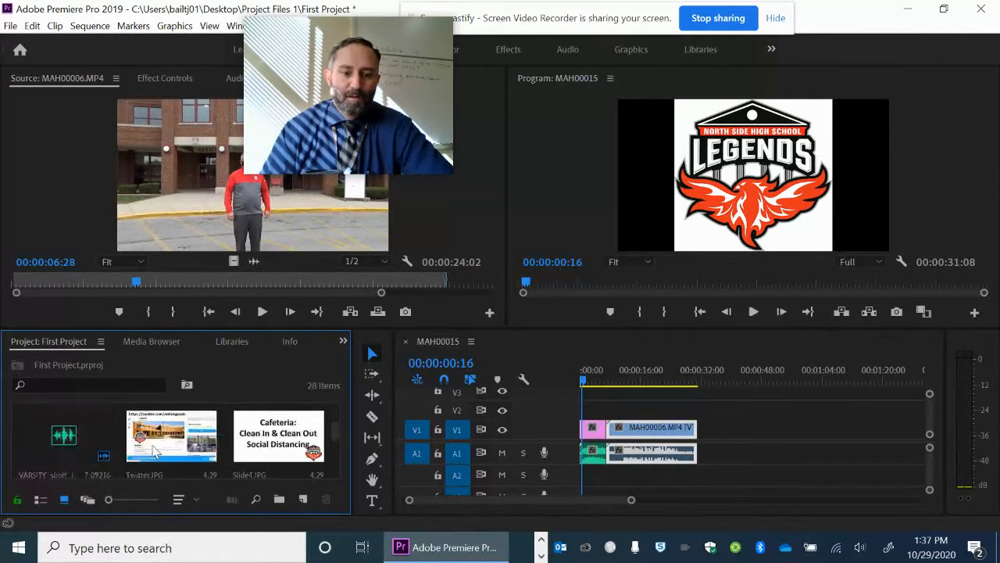
scroll(168, 448, up, 4)
scroll(178, 448, up, 1)
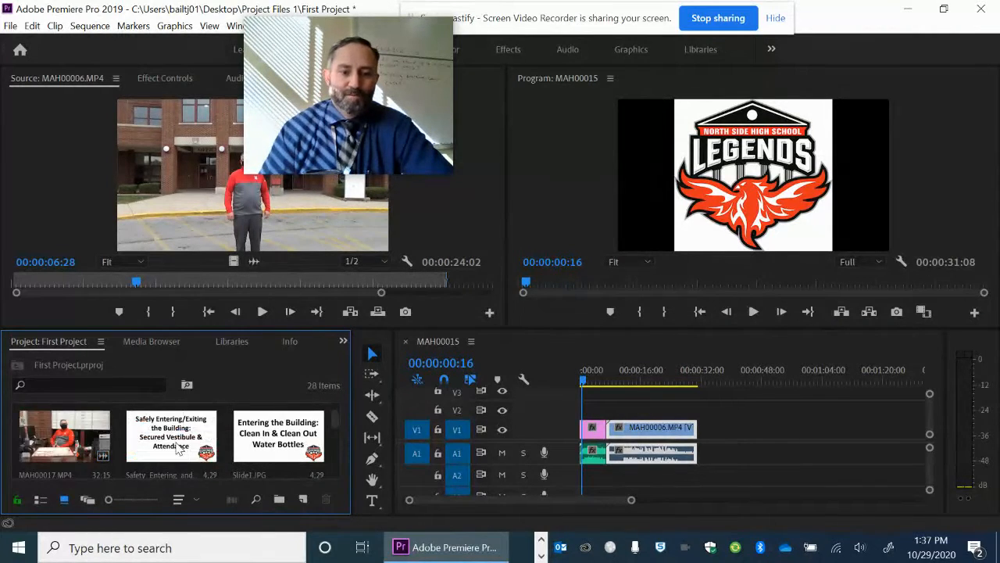
scroll(178, 448, up, 2)
scroll(178, 448, down, 2)
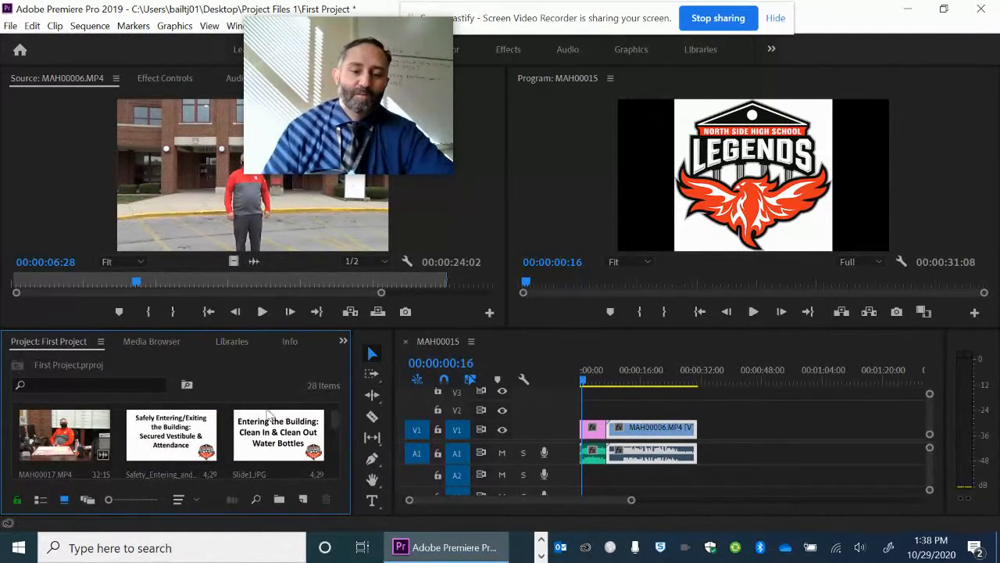
drag(391, 92, 559, 77)
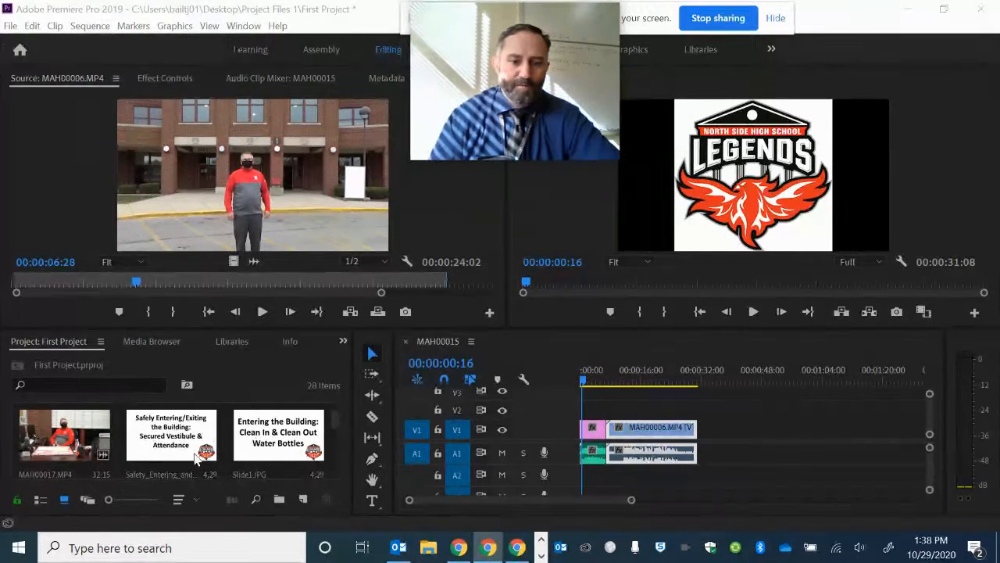
click(295, 432)
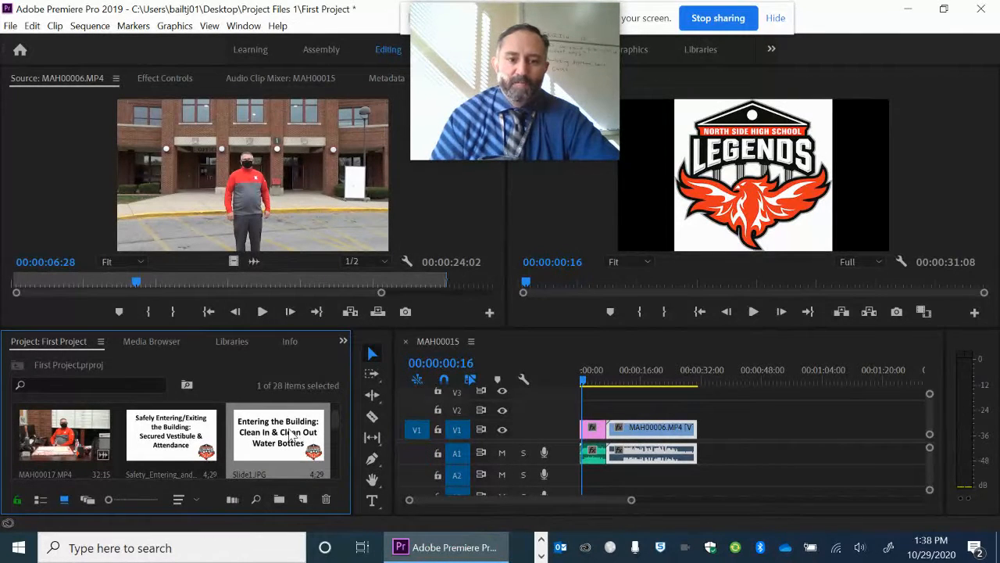
drag(295, 432, 712, 437)
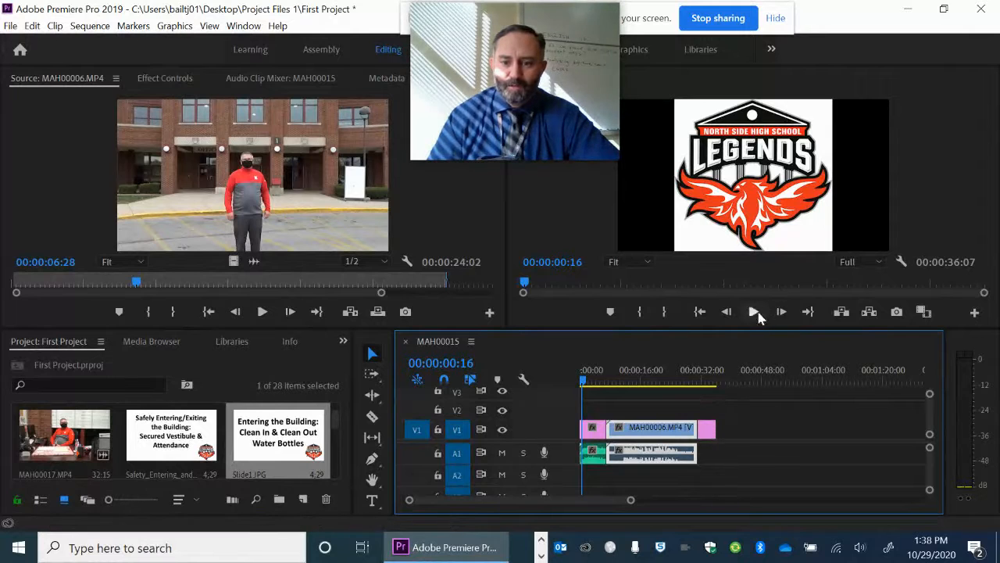
Scale the Slide1.JPG clip on the timeline to the frame size and check its transition from the preceding footage
double_click(709, 430)
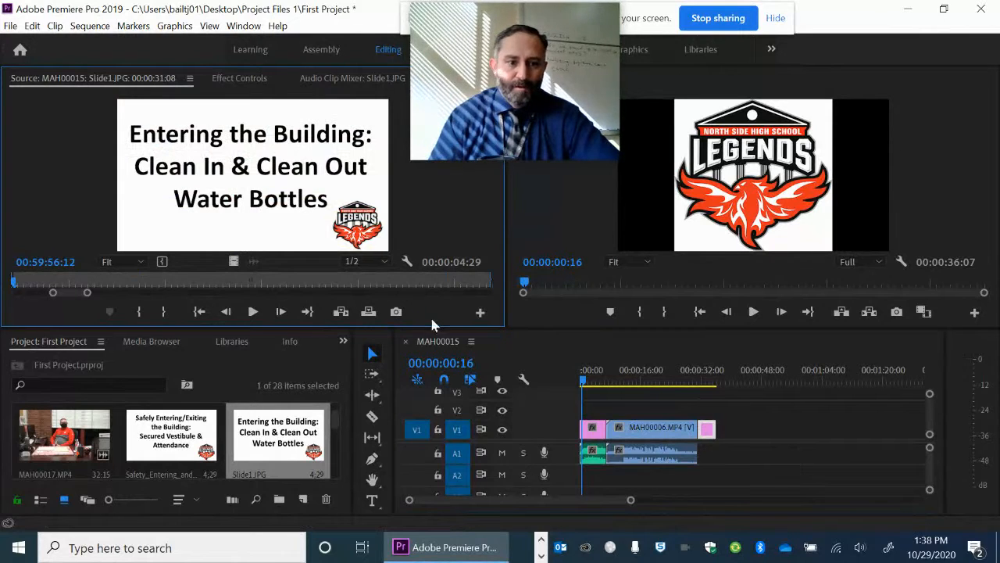
click(701, 378)
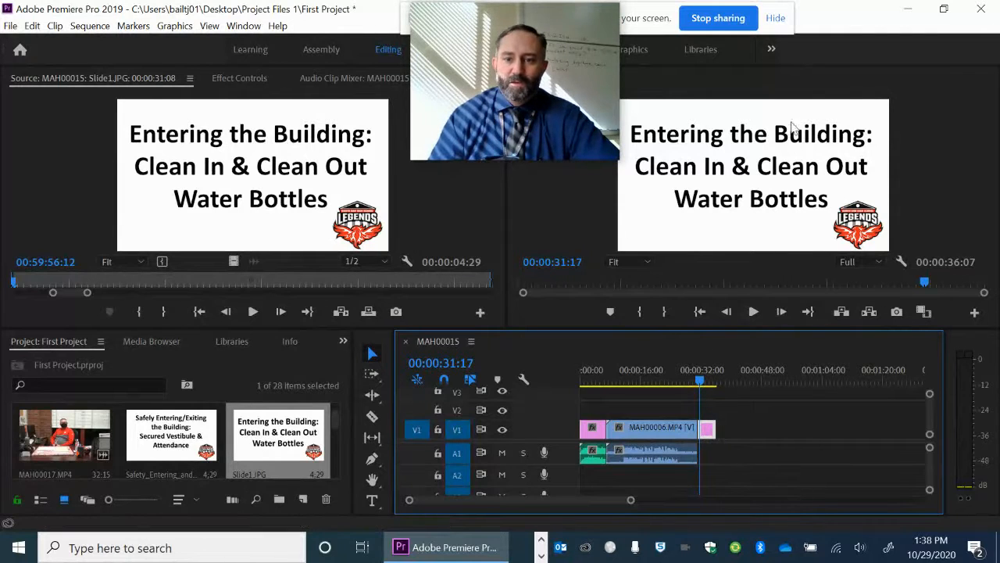
right_click(707, 432)
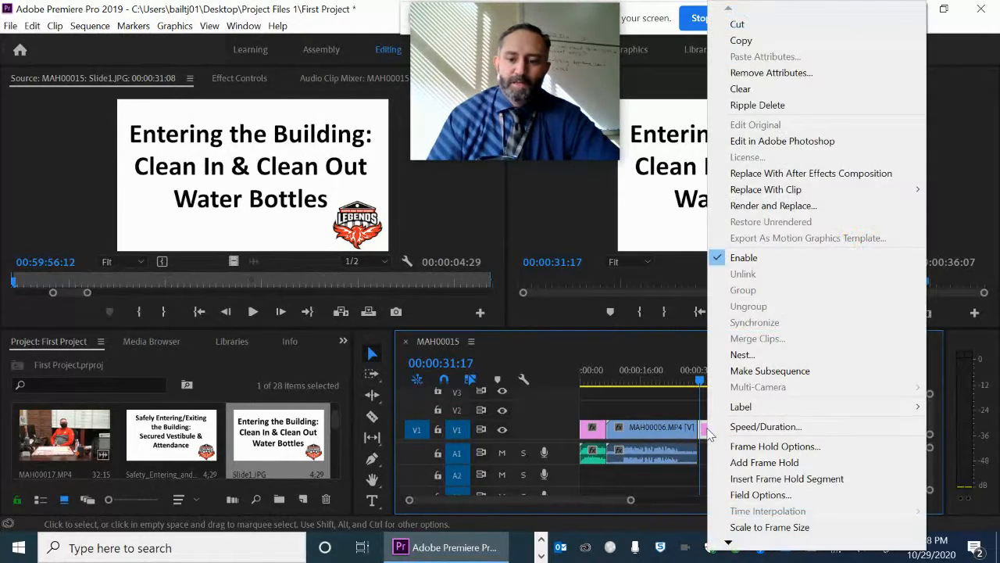
click(772, 527)
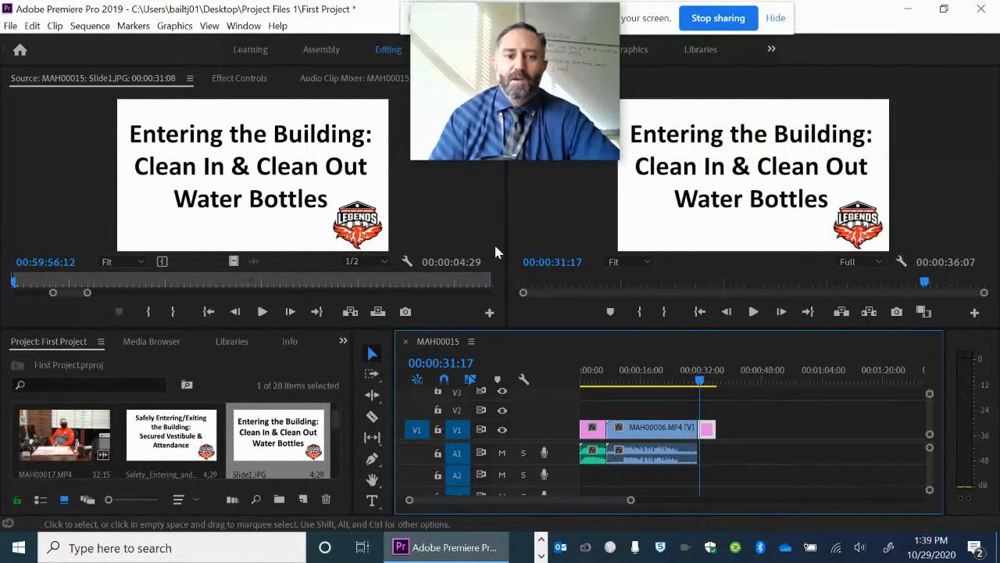
click(685, 372)
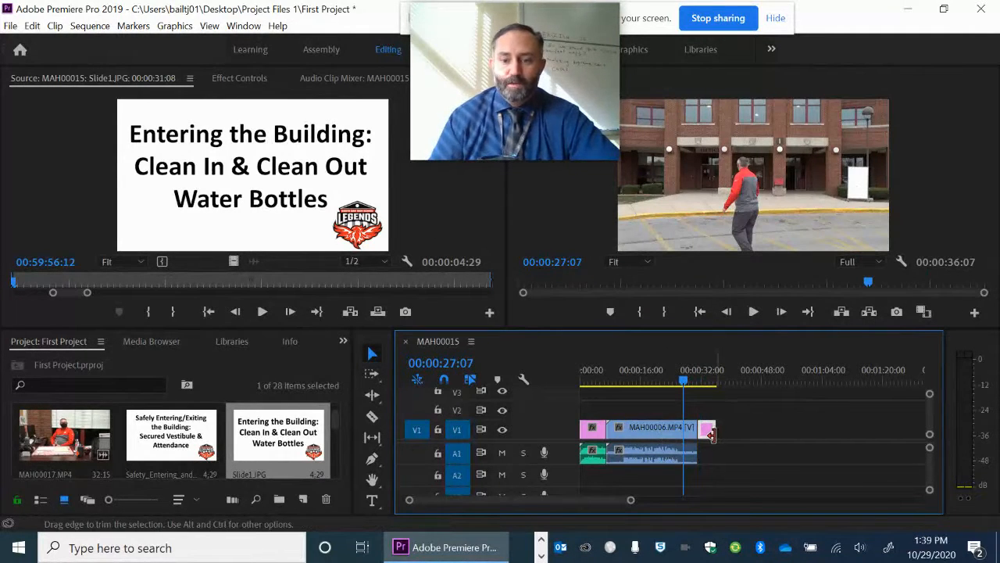
click(707, 382)
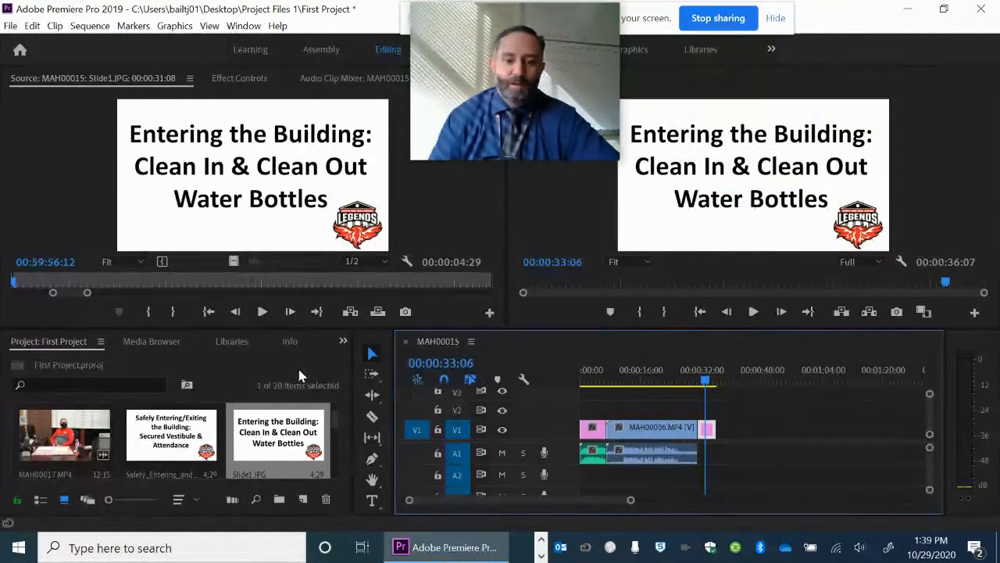
Find MAH00007.MP4 among the project media and add it to the timeline directly after the Slide1.JPG clip
scroll(252, 447, down, 1)
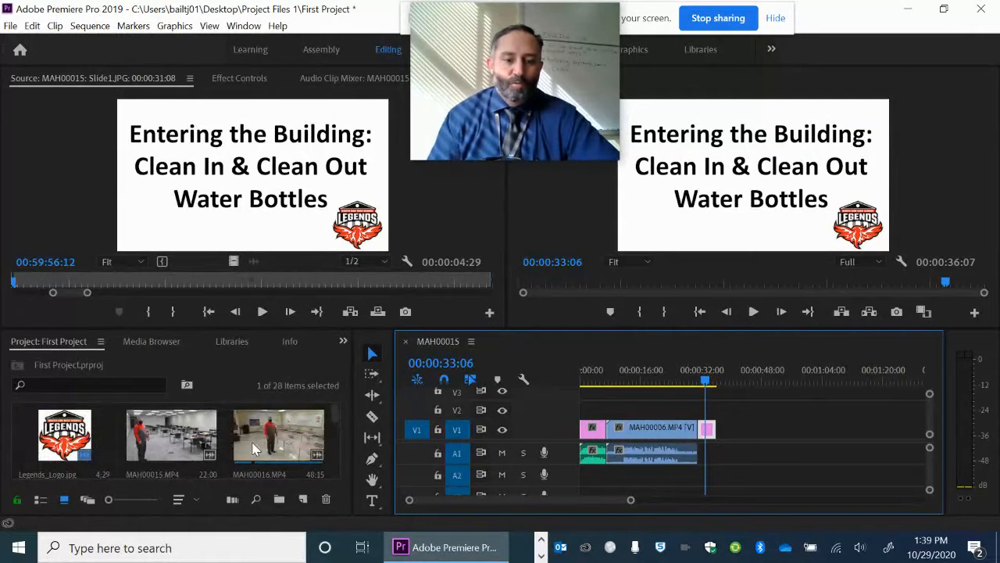
scroll(250, 434, up, 1)
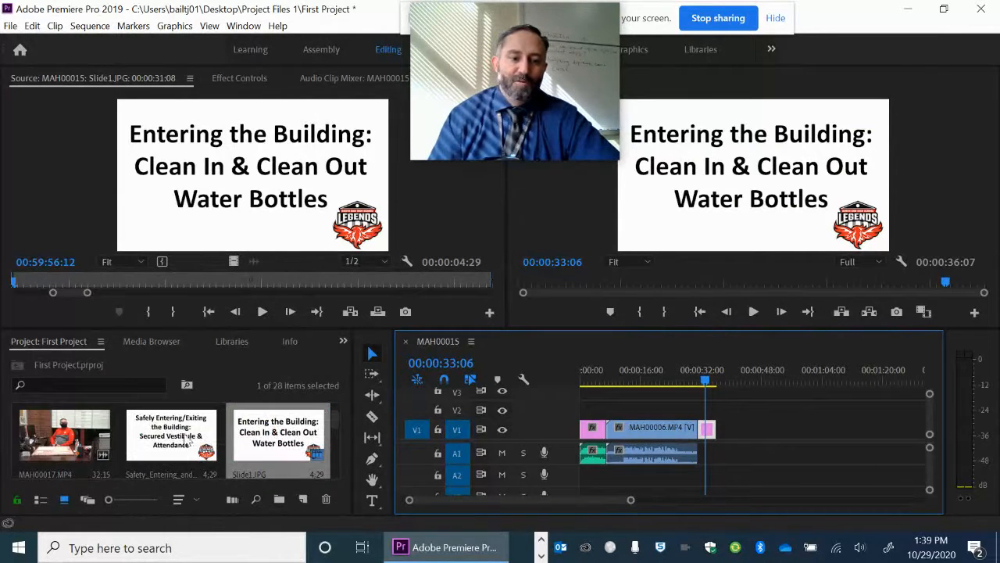
scroll(187, 440, down, 4)
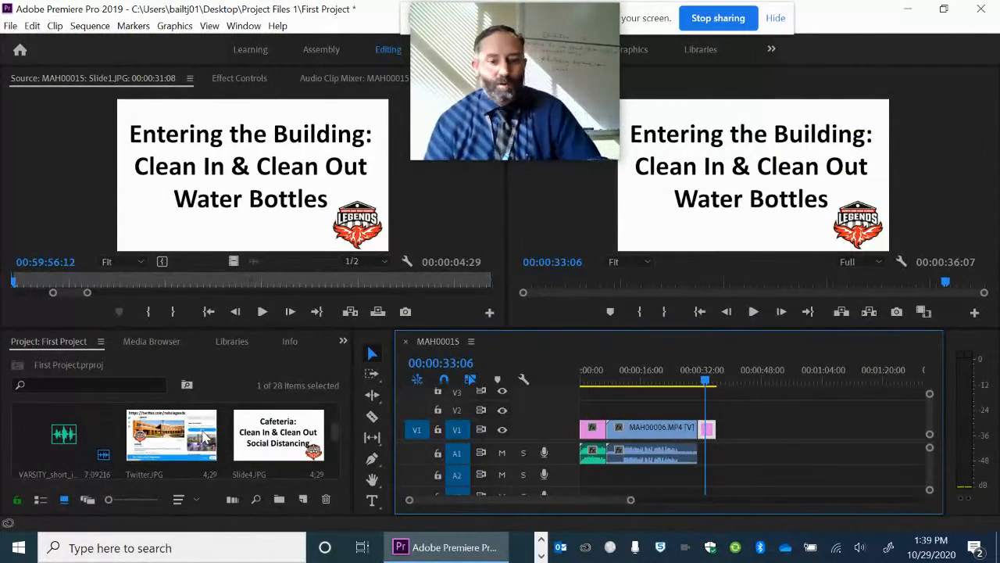
scroll(205, 438, down, 1)
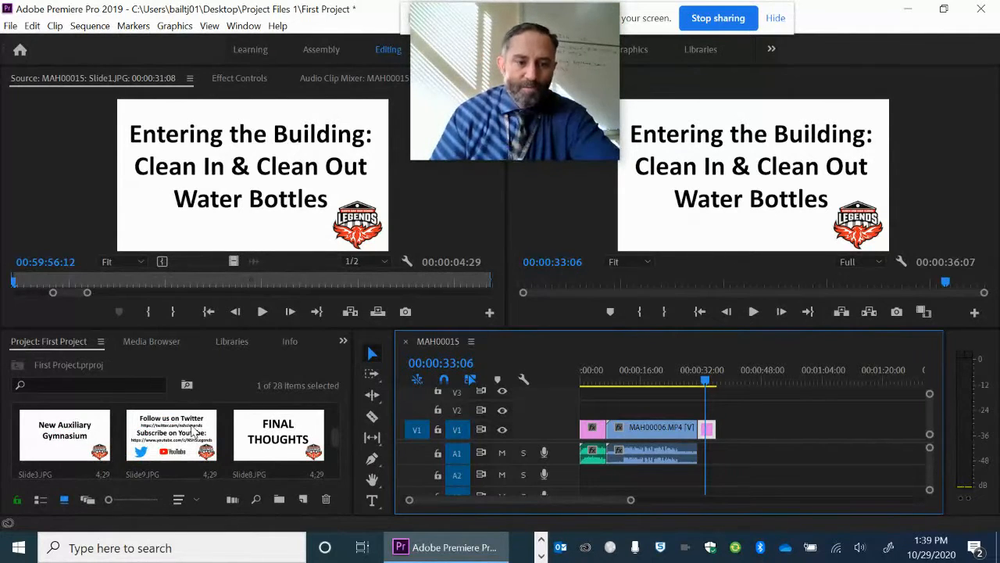
scroll(194, 432, down, 1)
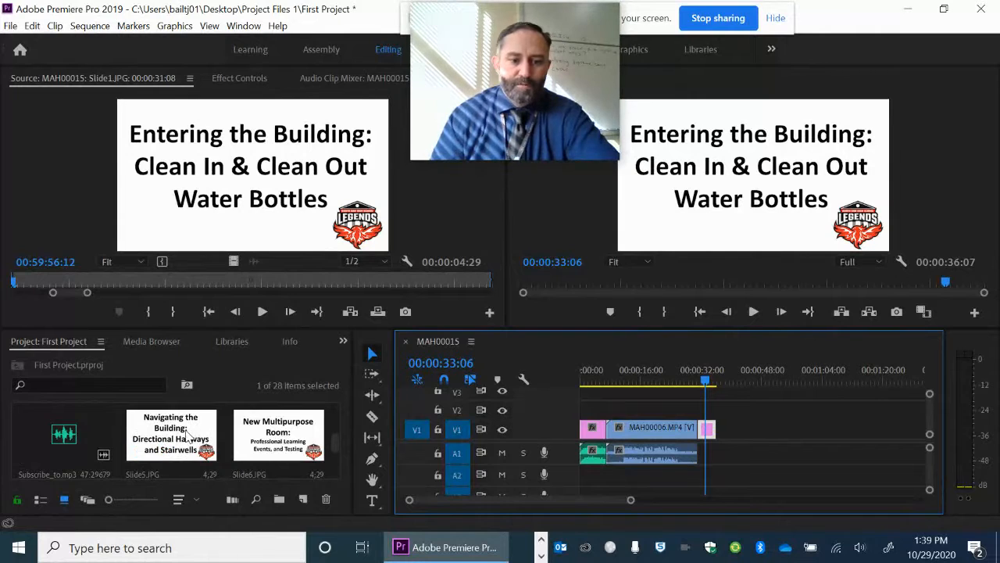
scroll(187, 436, down, 1)
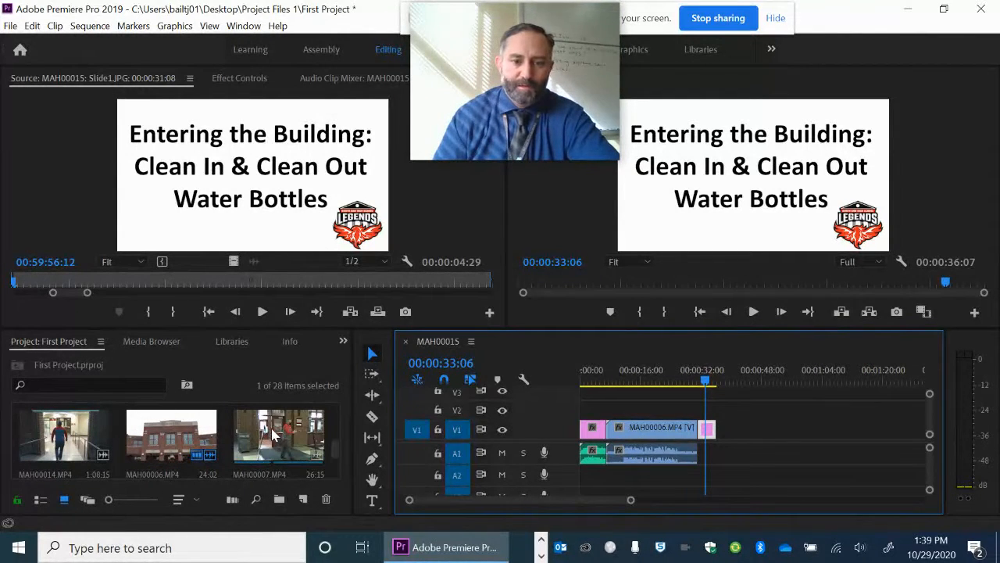
drag(272, 436, 728, 427)
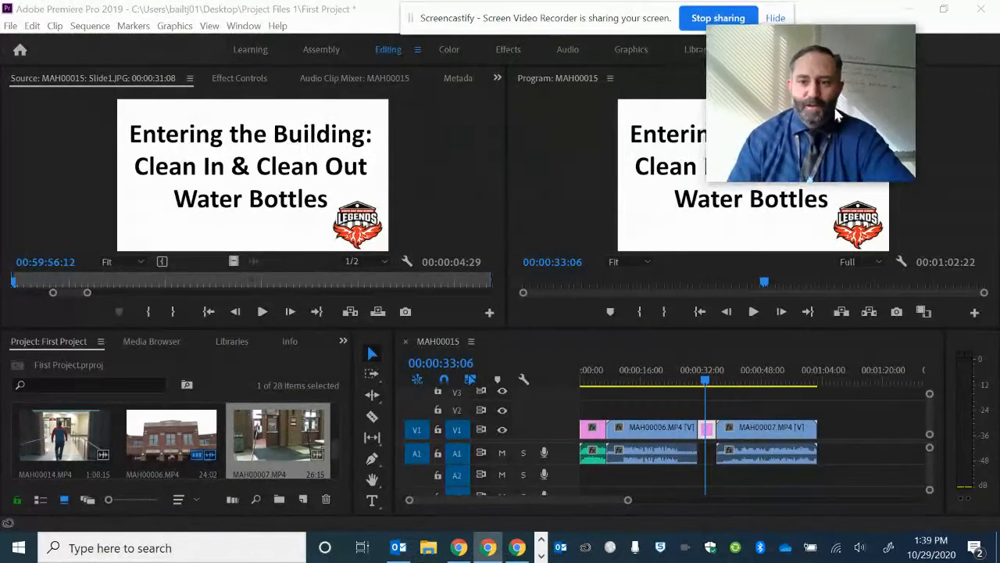
Open the MAH00007.MP4 timeline clip in the Source monitor and play it through to review its content
click(772, 435)
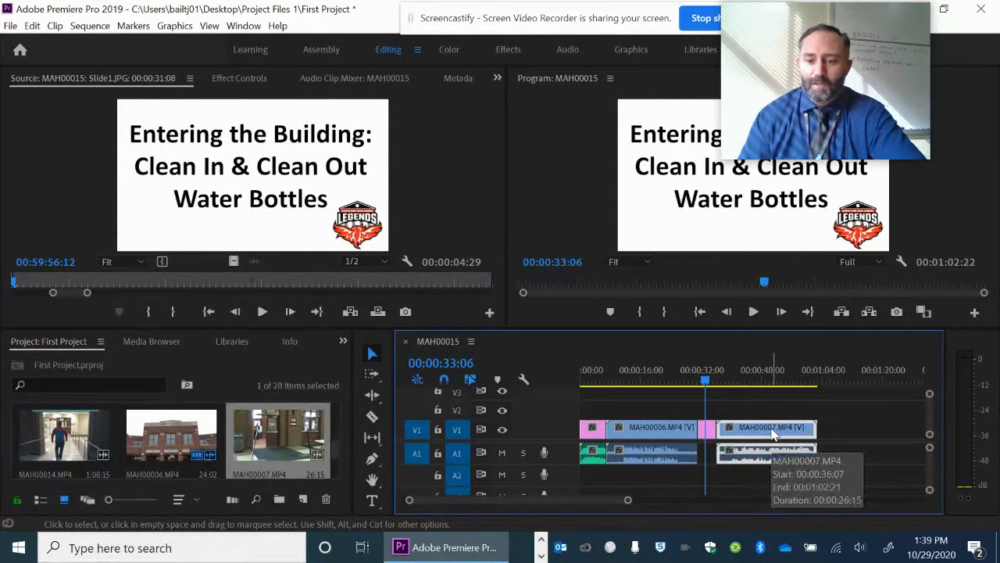
double_click(772, 434)
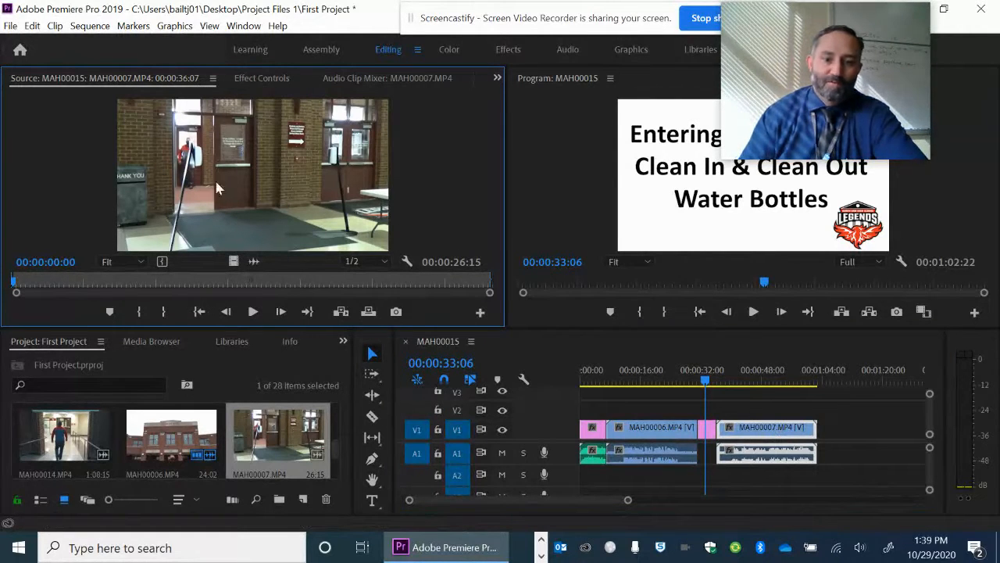
click(254, 312)
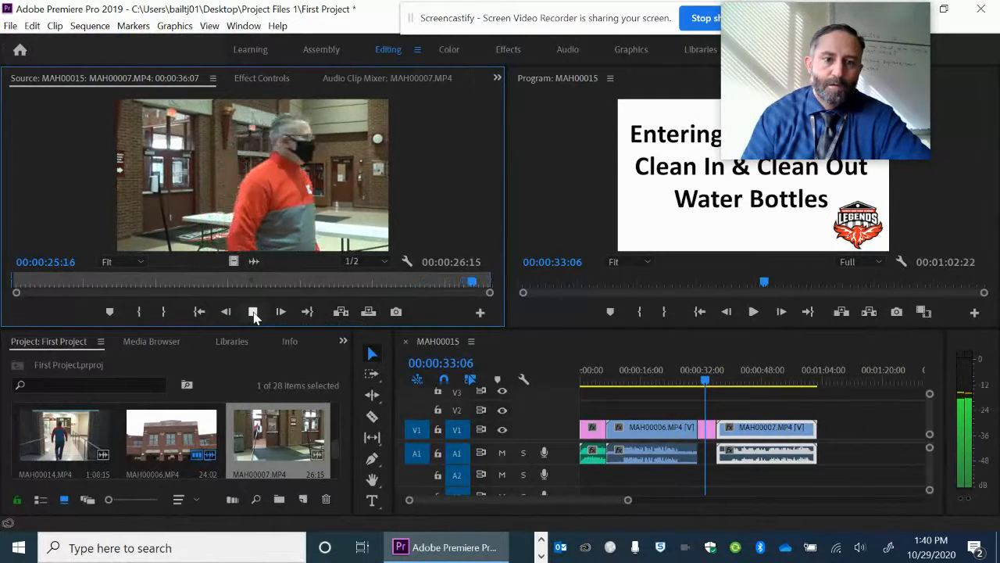
click(252, 312)
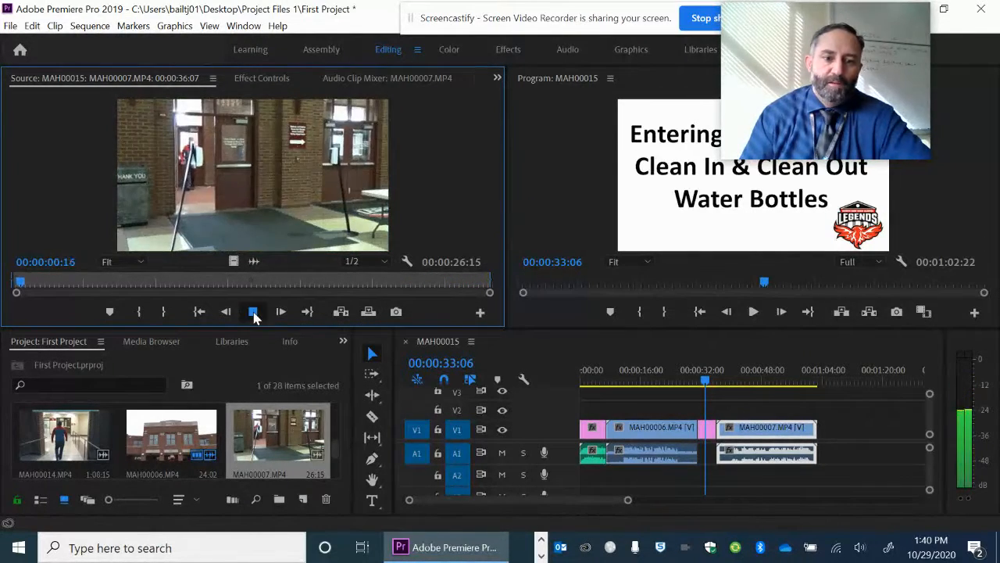
Trim the end of the MAH00007.MP4 clip by marking its out point at 00:00:25:19 in the Source monitor
click(479, 284)
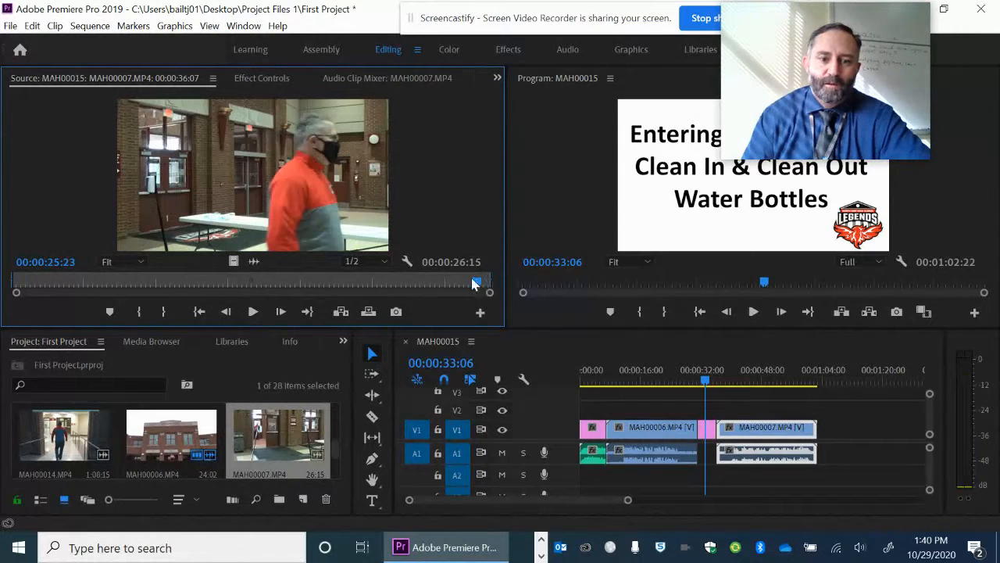
click(473, 284)
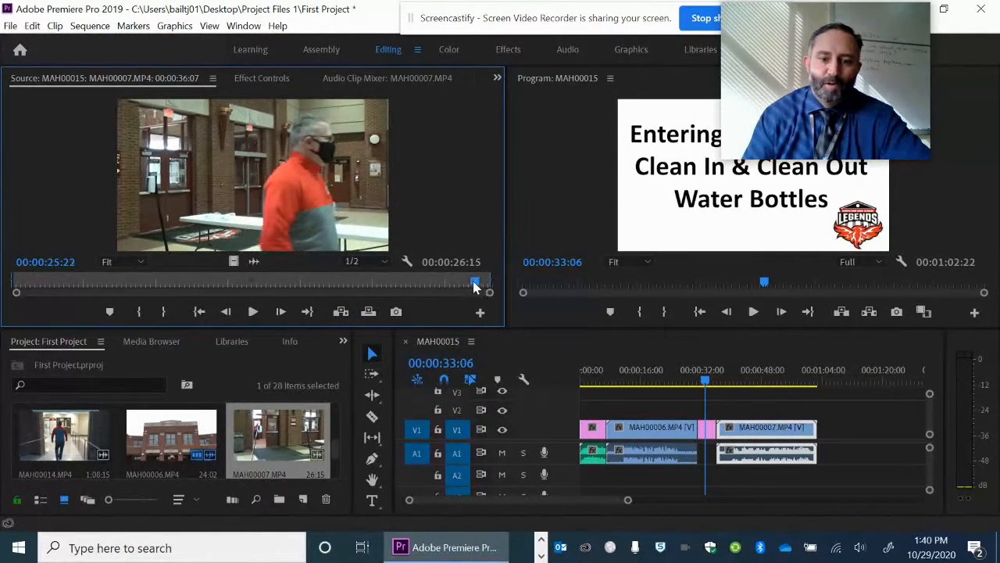
click(471, 285)
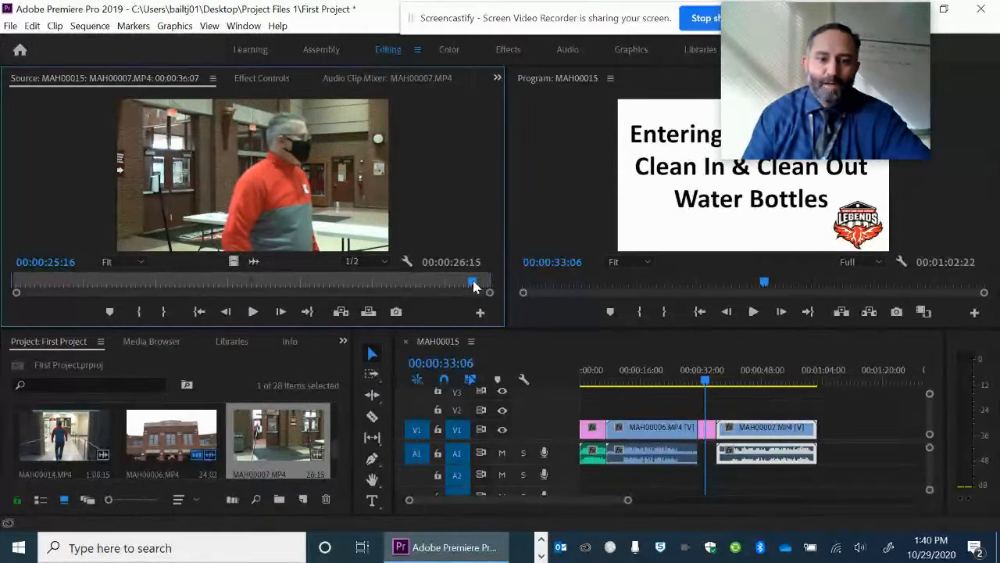
click(476, 286)
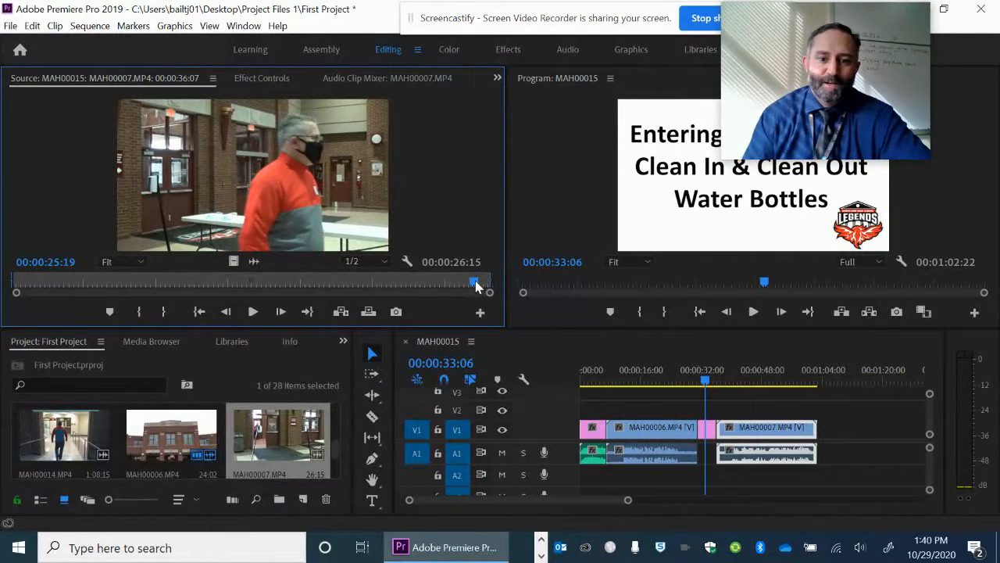
drag(476, 281, 475, 283)
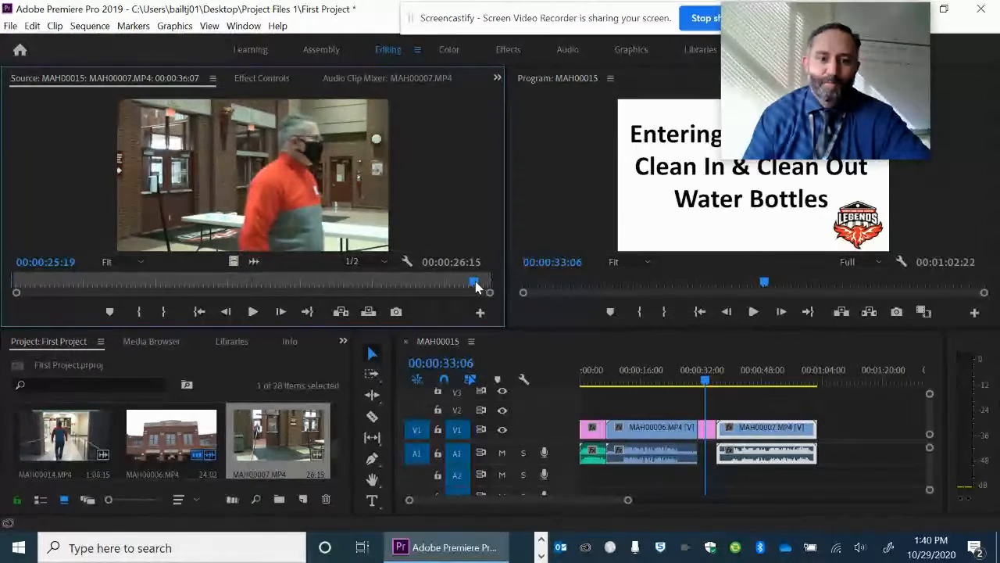
click(167, 312)
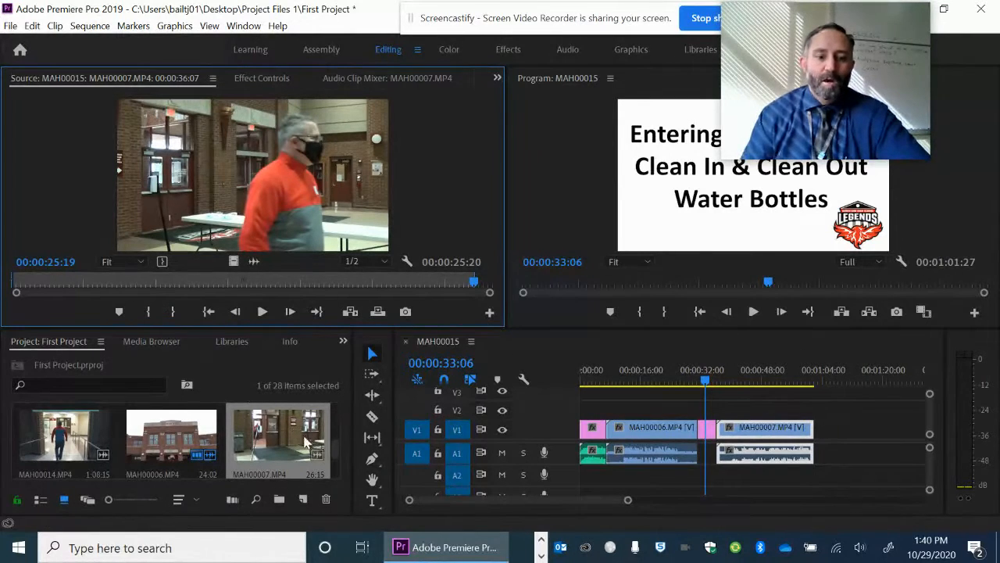
Add MAH00008.MP4 to the timeline directly after the MAH00007.MP4 clip and open the added clip in the Source monitor
mouse_move(337, 450)
mouse_down()
mouse_move(337, 467)
mouse_move(340, 406)
mouse_move(342, 451)
mouse_up()
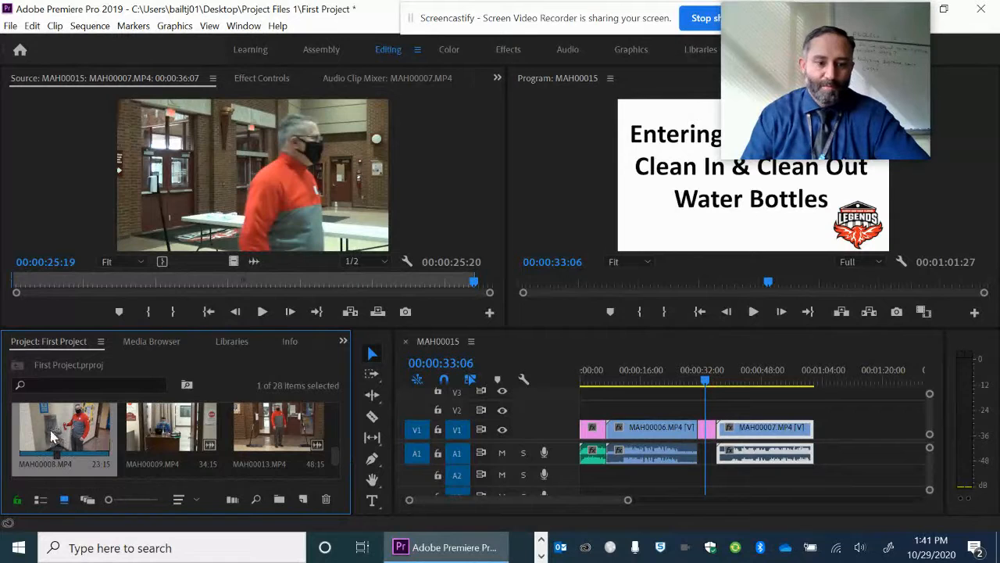
drag(52, 431, 830, 461)
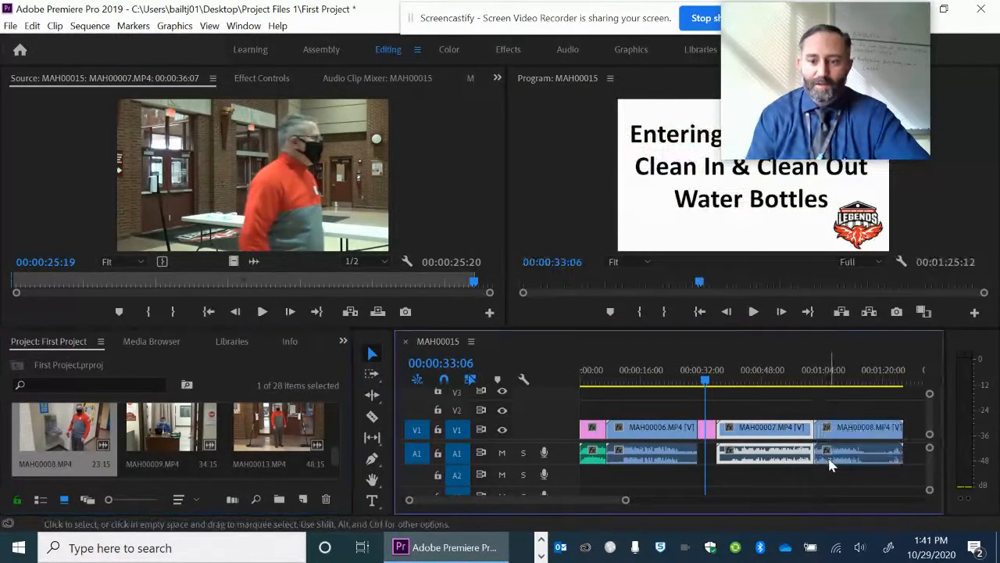
click(865, 435)
double_click(865, 435)
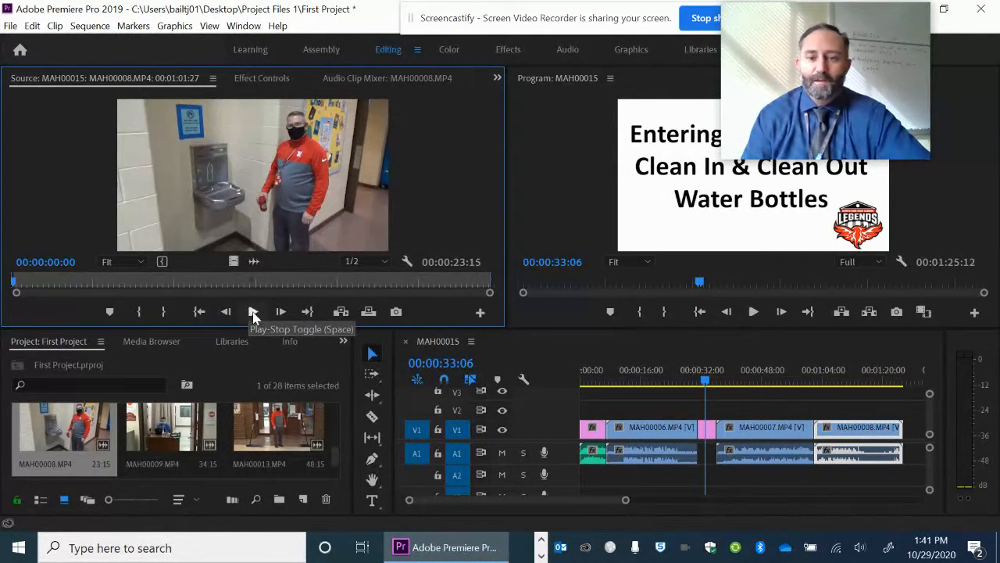
Play the MAH00008.MP4 clip through in the Source monitor to find where its usable footage ends
click(253, 311)
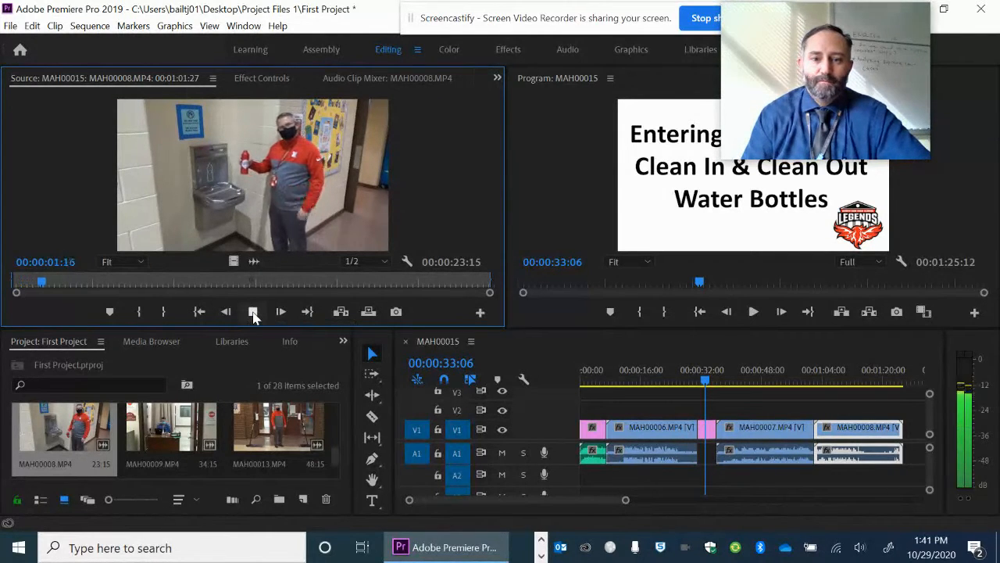
click(252, 311)
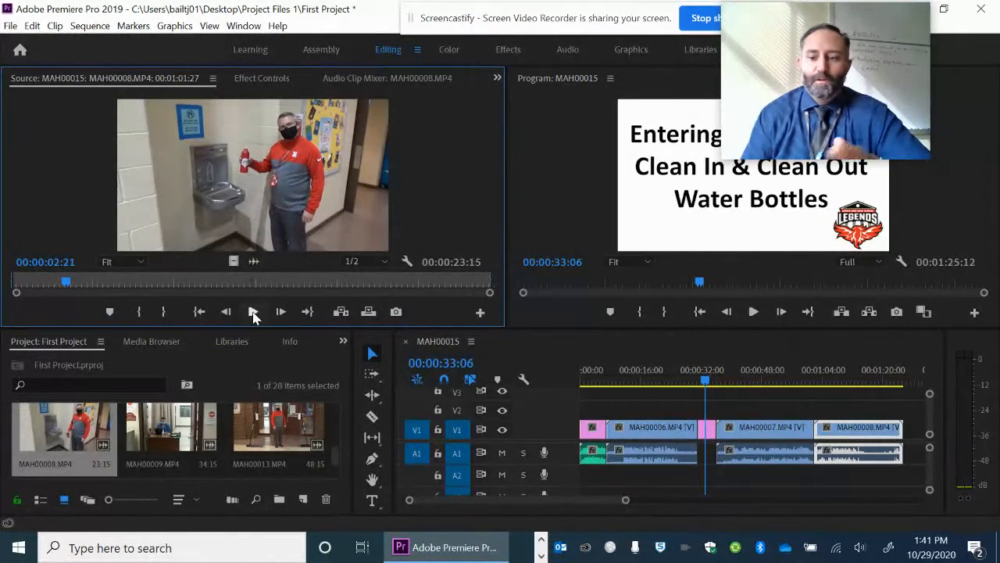
click(253, 311)
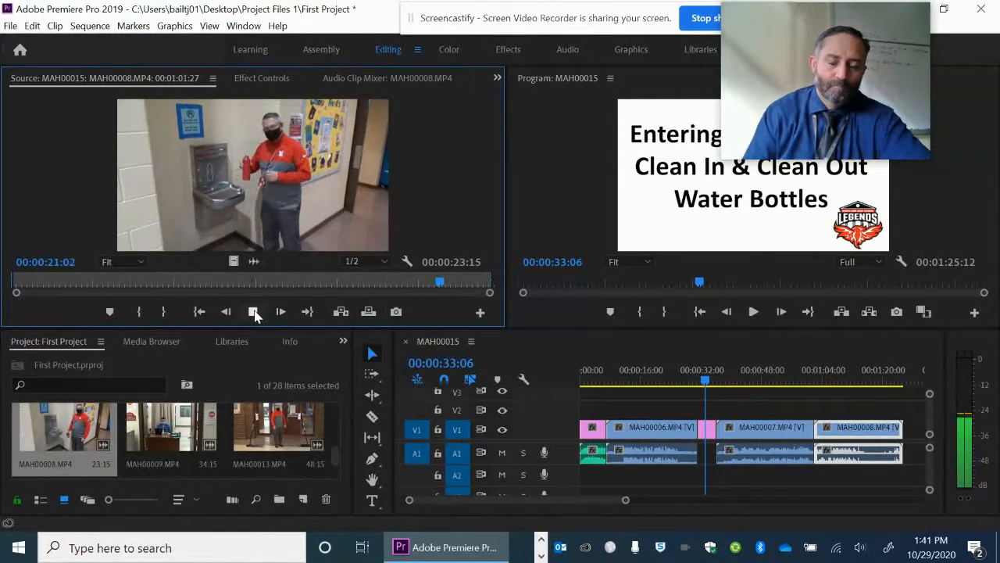
click(255, 312)
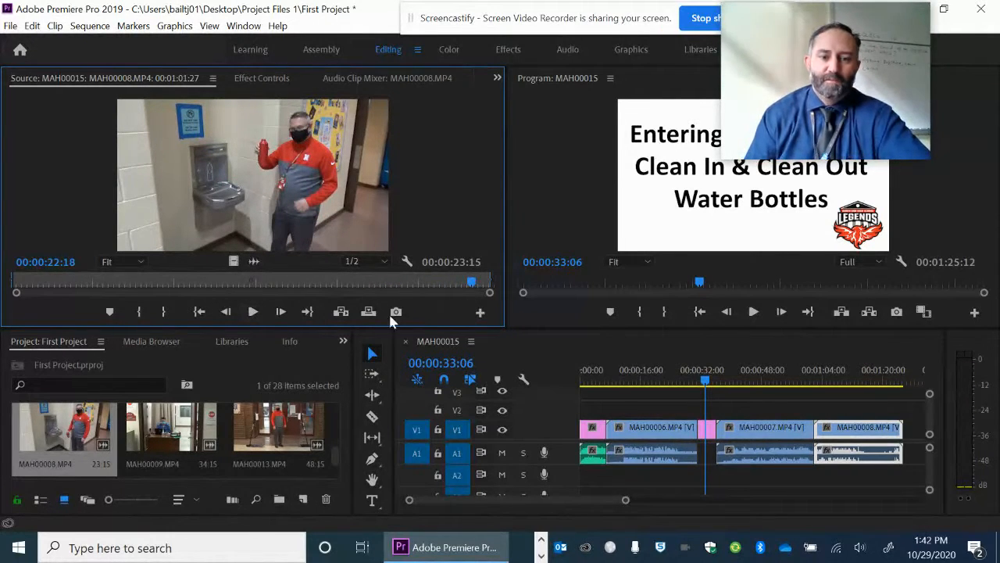
Trim the end of the MAH00008.MP4 clip by marking its out point at 00:00:22:20 in the Source monitor
click(253, 312)
click(254, 312)
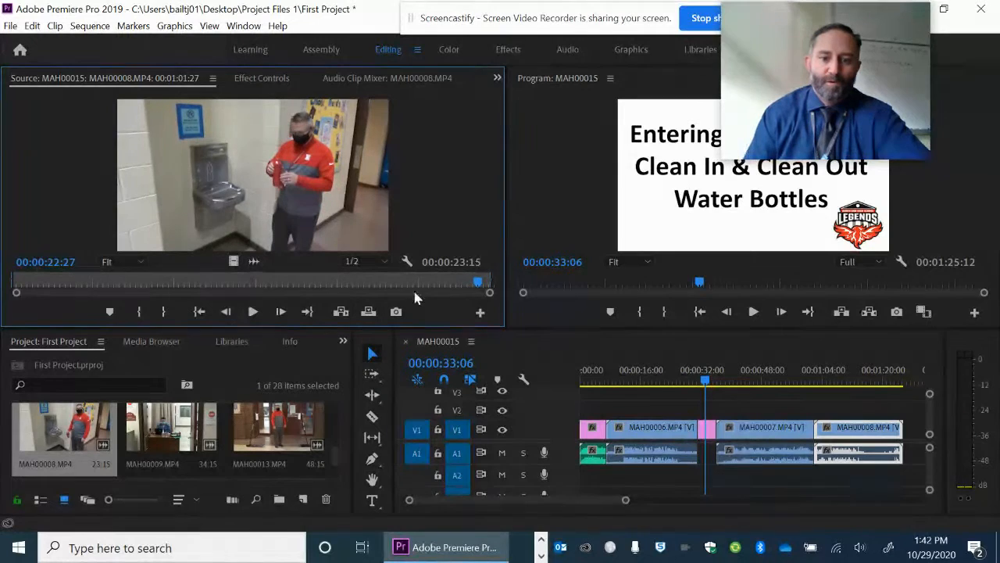
drag(479, 284, 474, 284)
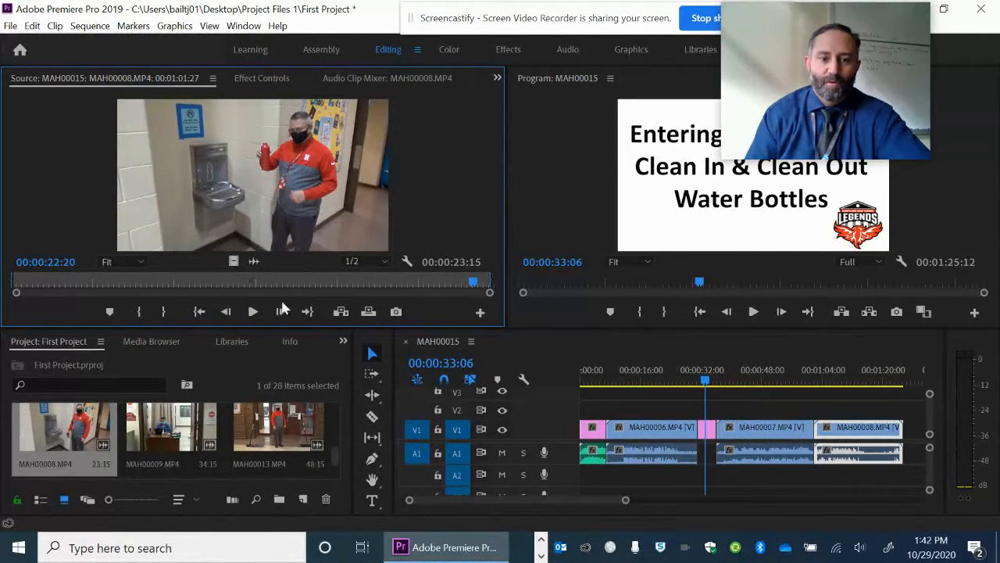
click(165, 313)
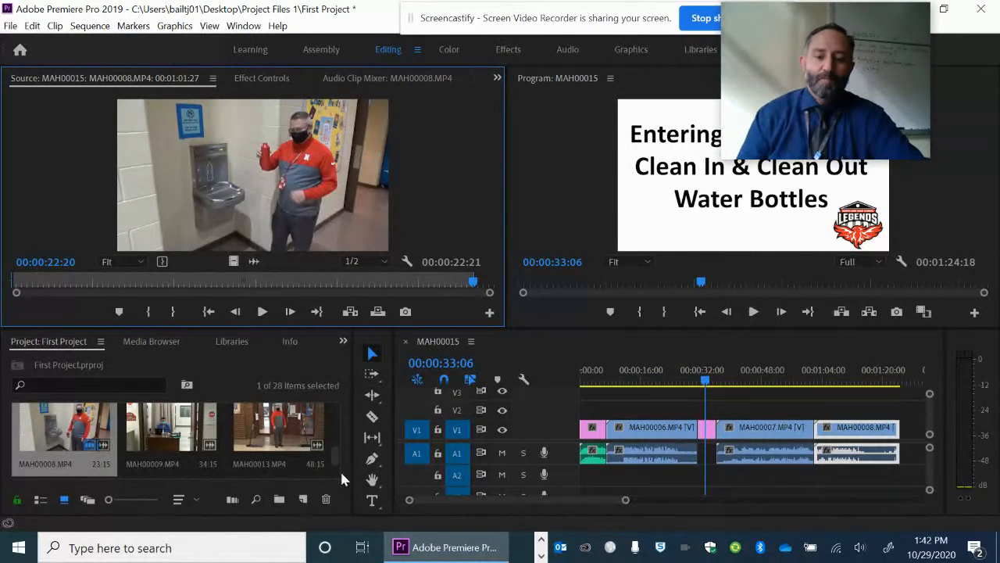
Play the opening logo clip from the beginning of the sequence to review how it starts, and return the playhead to 00:00:00:00
drag(334, 454, 333, 464)
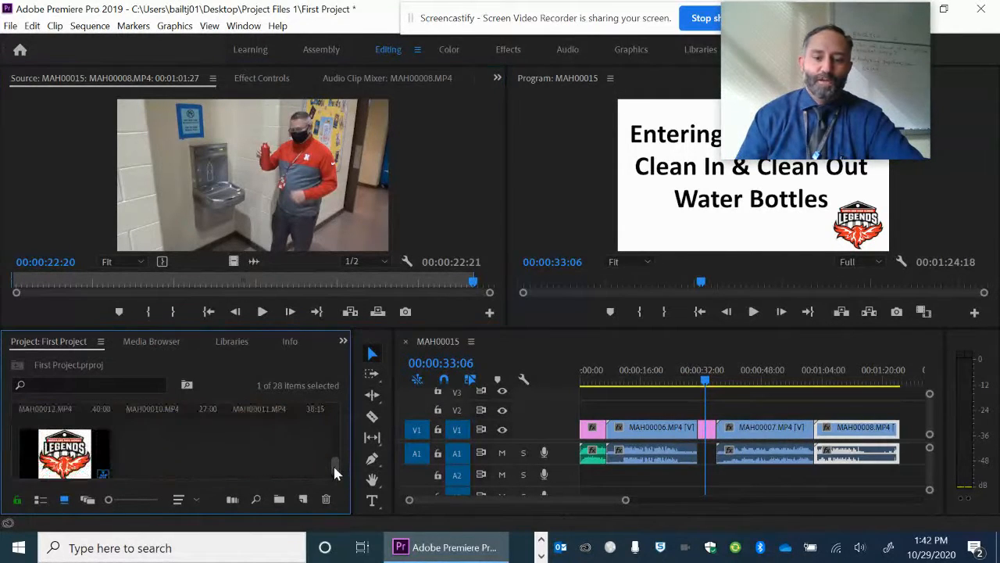
click(594, 498)
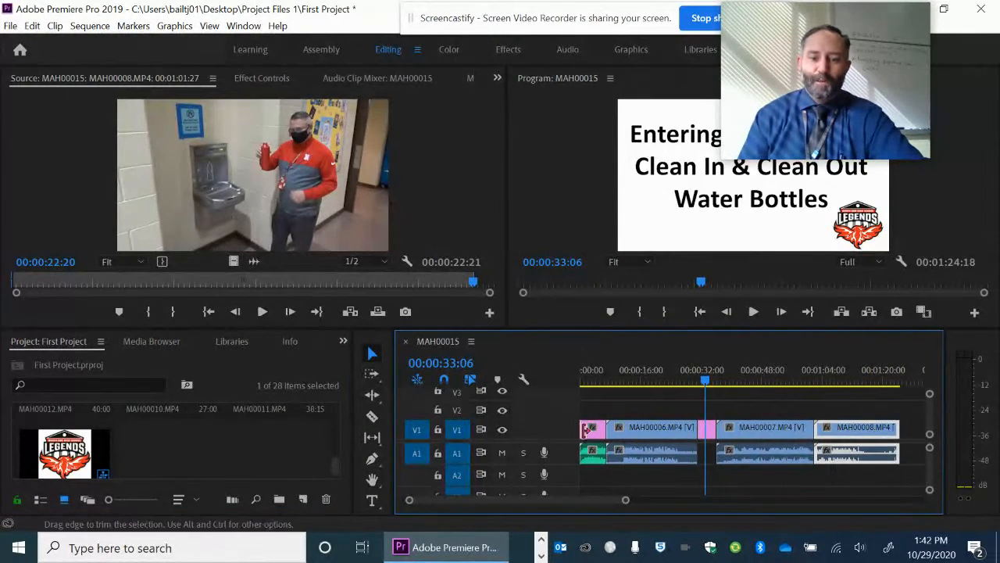
click(583, 368)
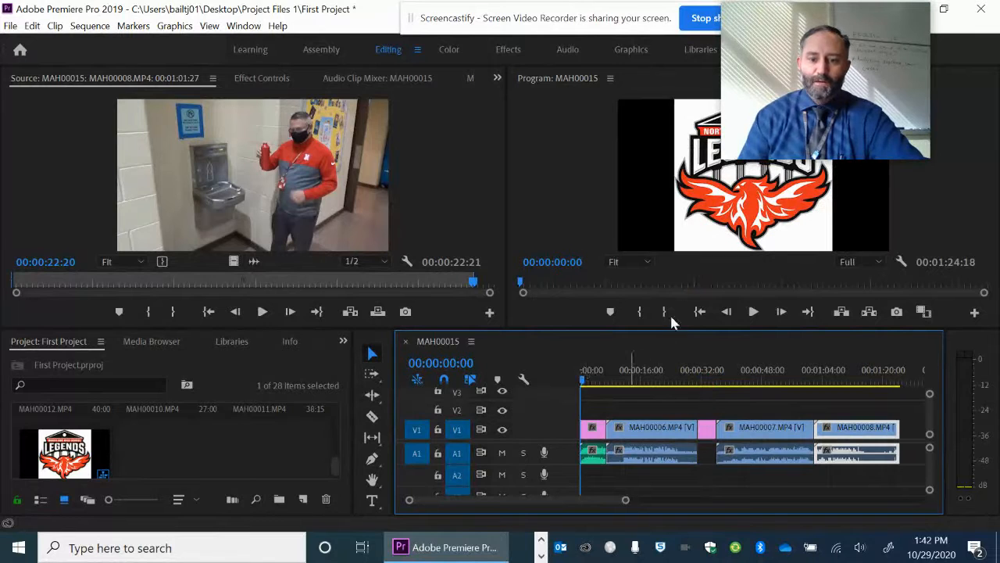
drag(808, 64, 243, 84)
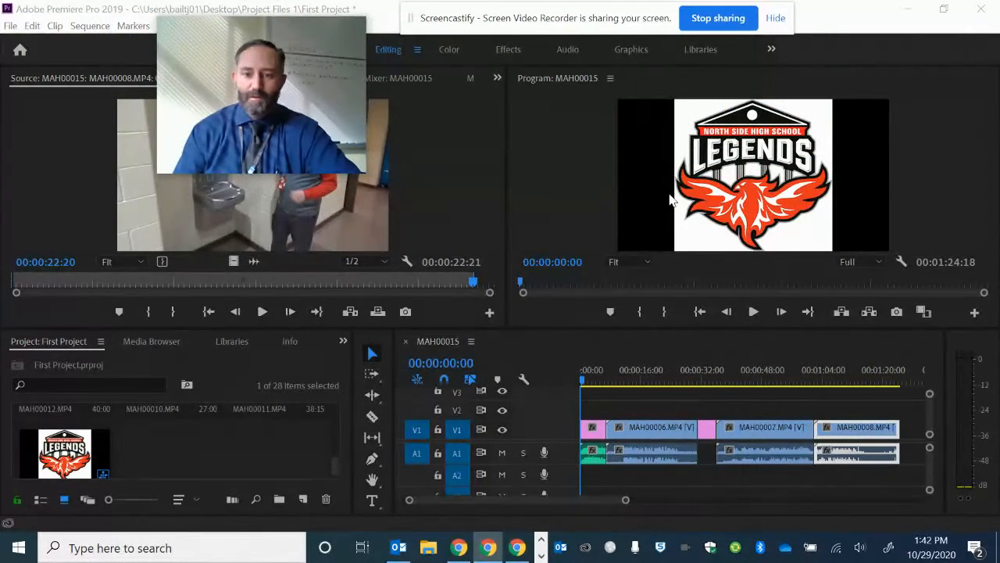
click(753, 313)
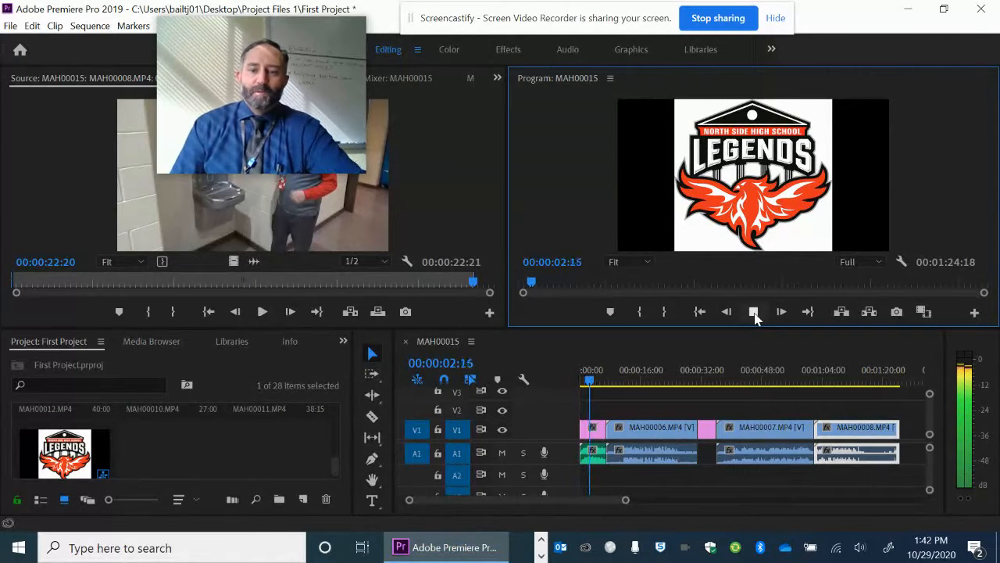
click(753, 313)
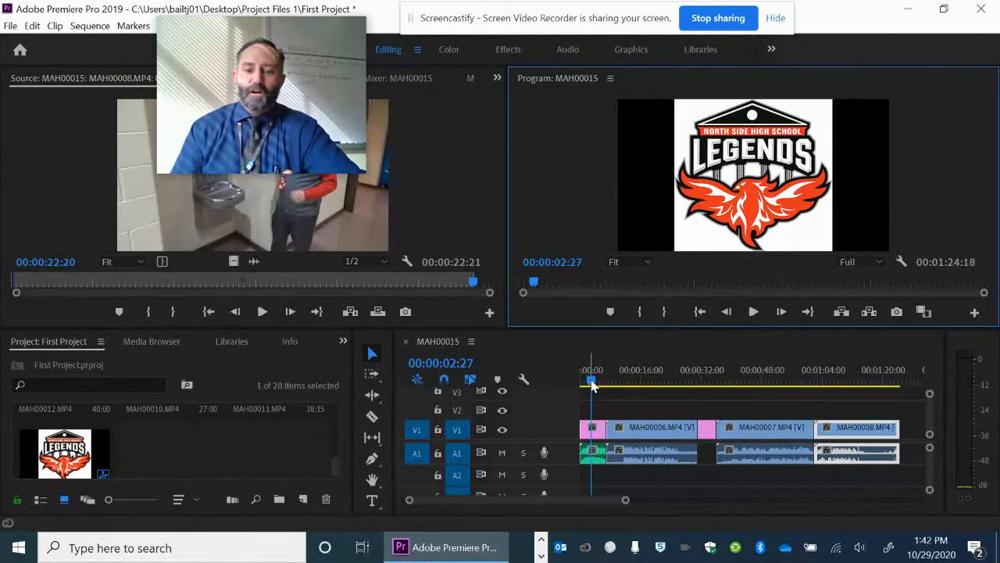
drag(592, 383, 582, 383)
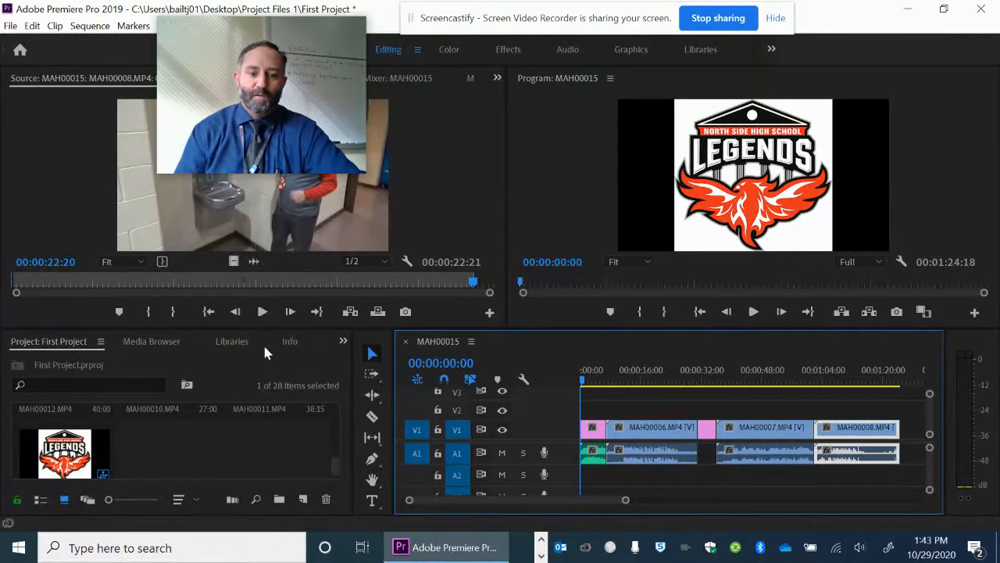
Apply the Cross Dissolve video transition to the start of the opening Legends_Logo.jpg clip and preview the fade-in
click(345, 343)
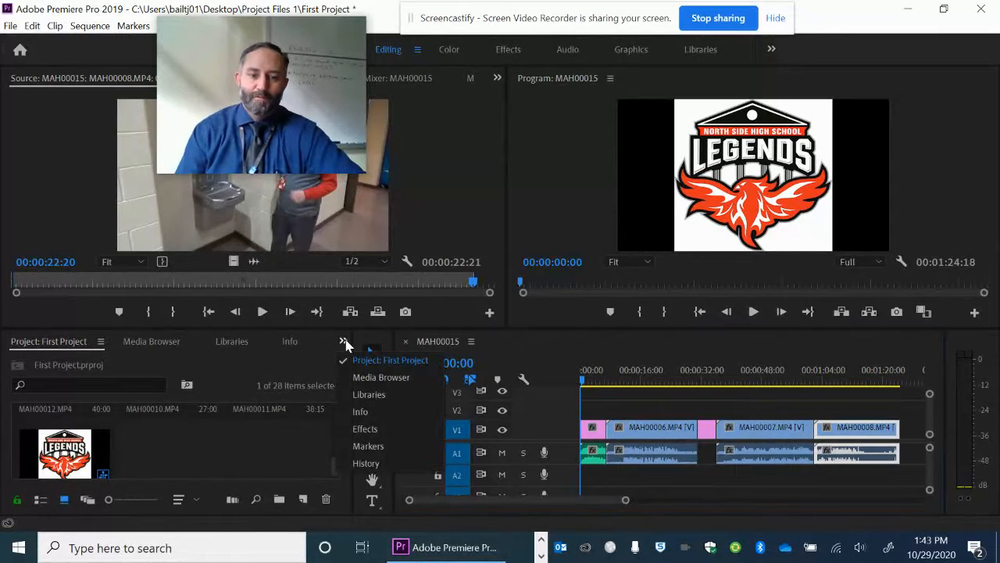
click(365, 429)
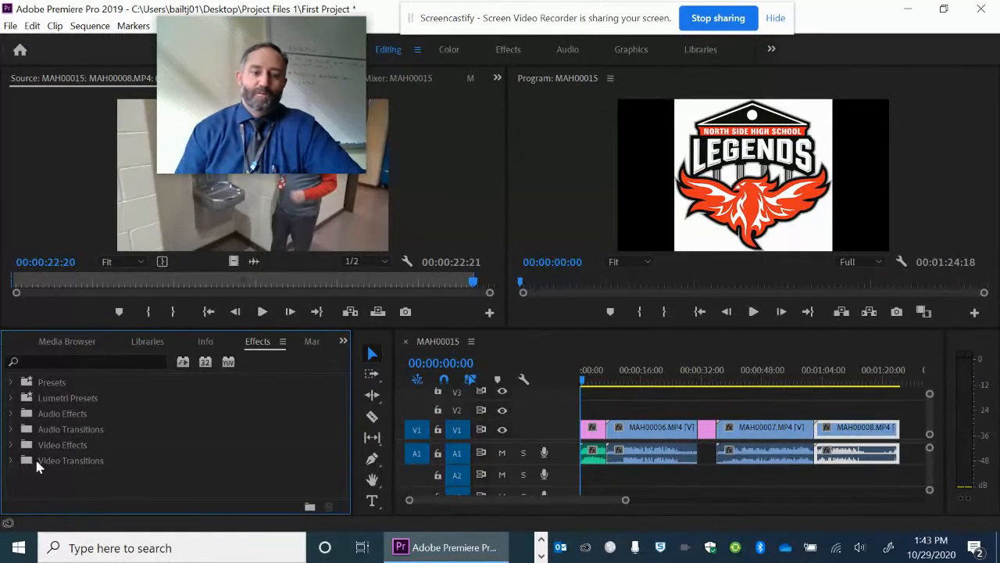
click(11, 461)
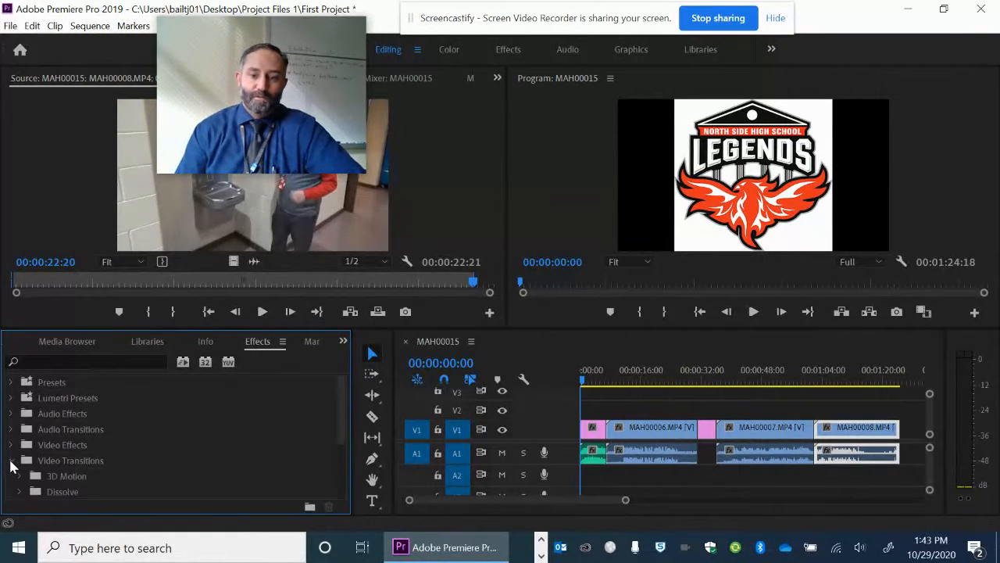
scroll(117, 440, down, 4)
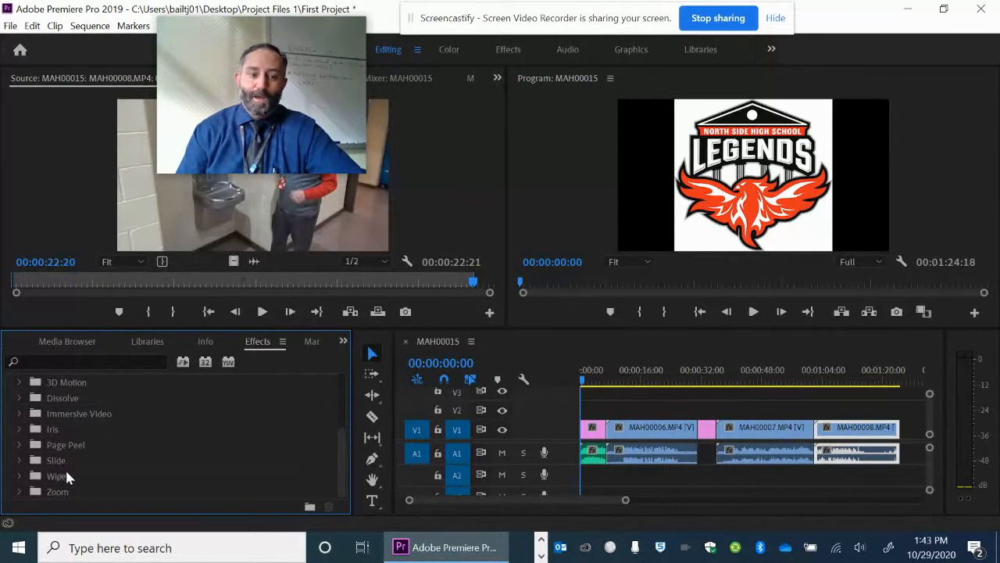
scroll(65, 467, up, 1)
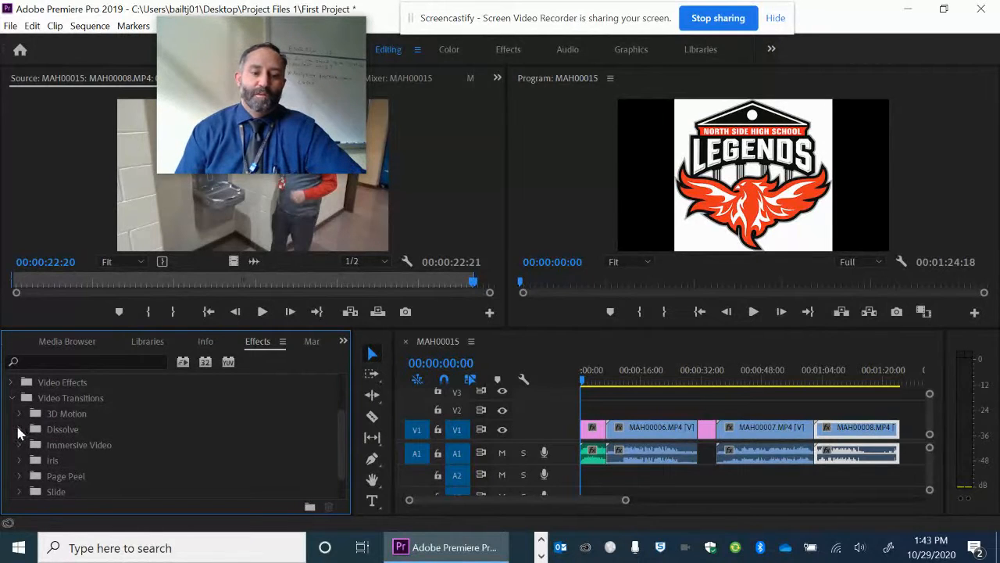
click(20, 430)
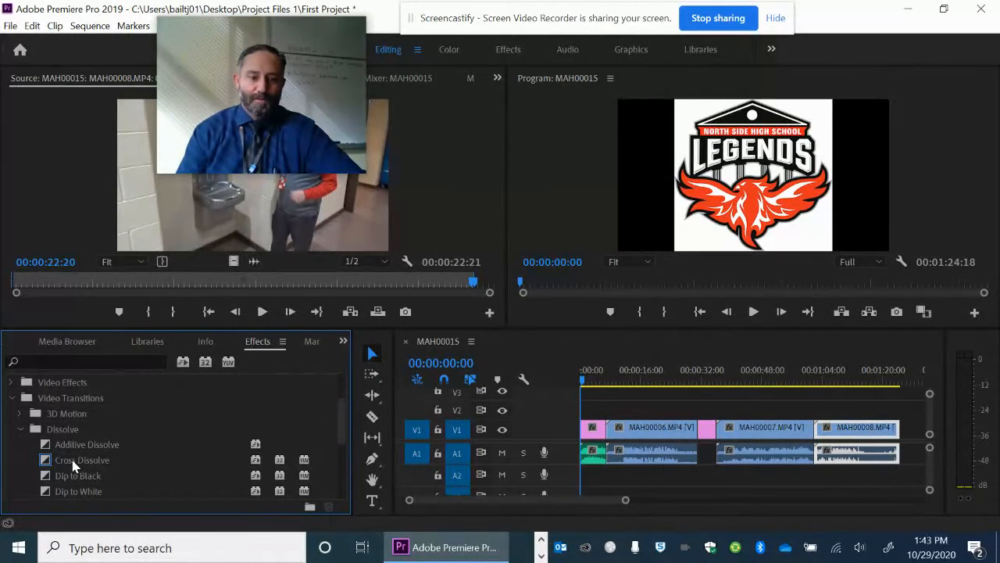
drag(72, 465, 582, 430)
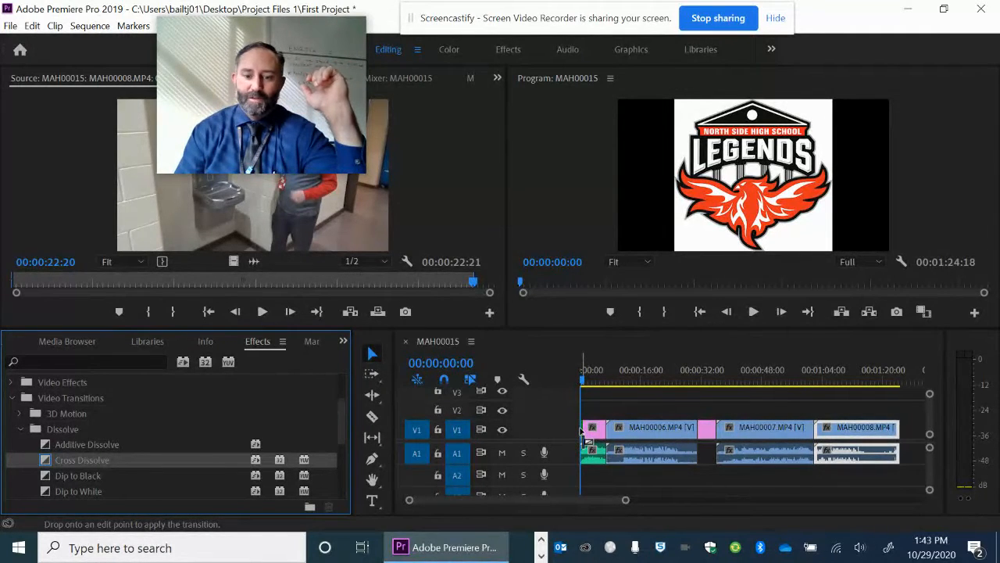
drag(582, 431, 585, 430)
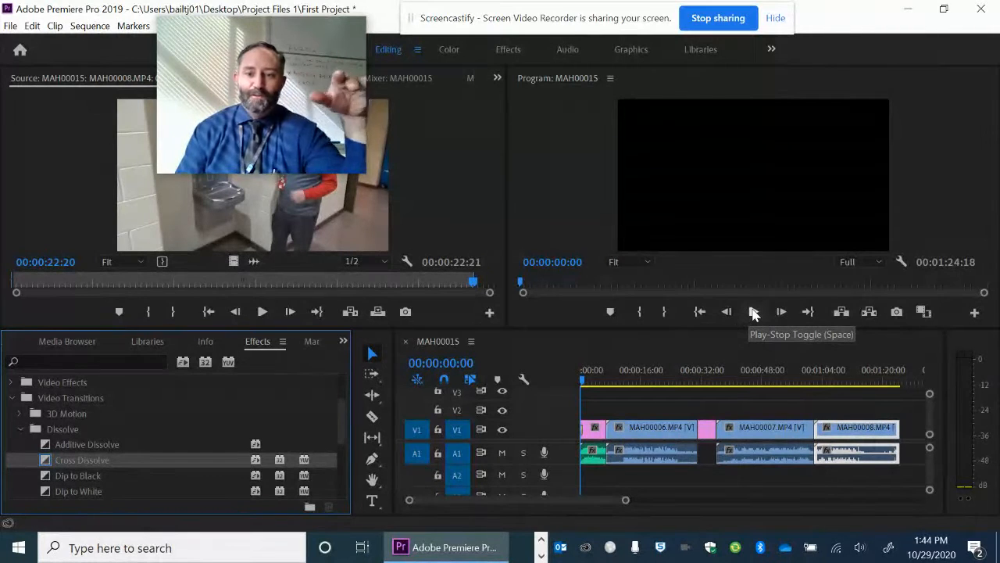
click(754, 312)
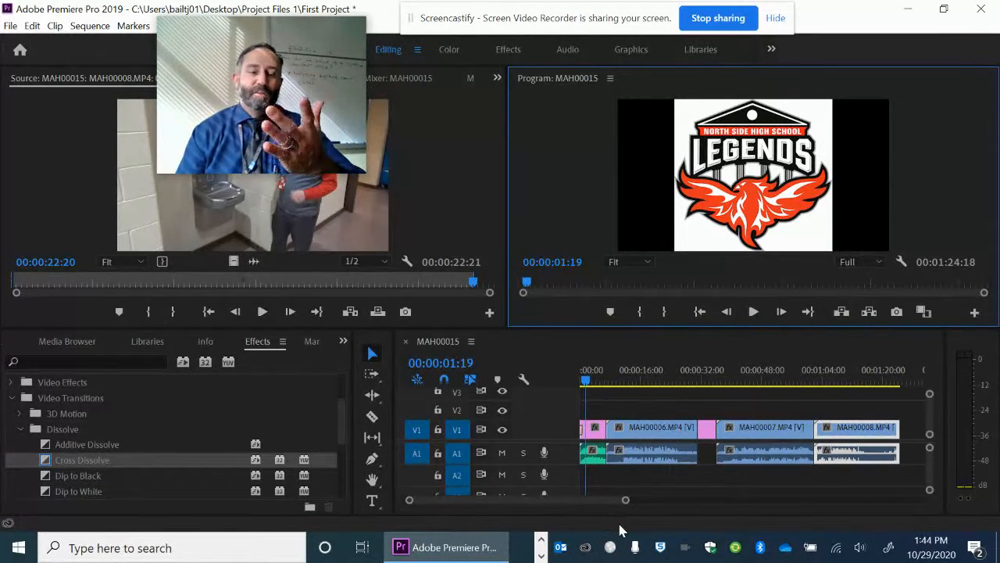
Set the duration of the Cross Dissolve at the start of the Legends_Logo.jpg clip to 2 seconds
drag(625, 500, 558, 503)
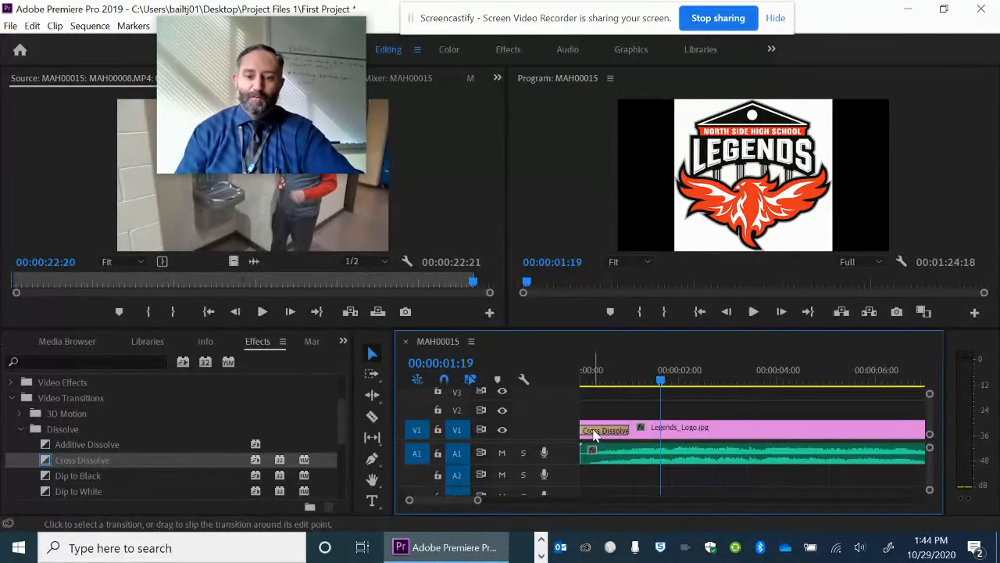
double_click(596, 434)
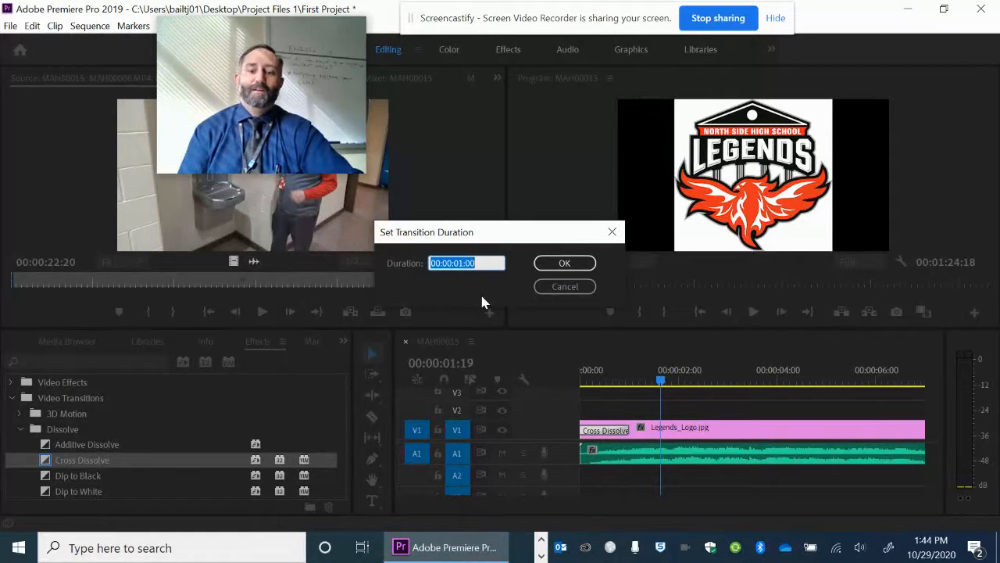
key(Left)
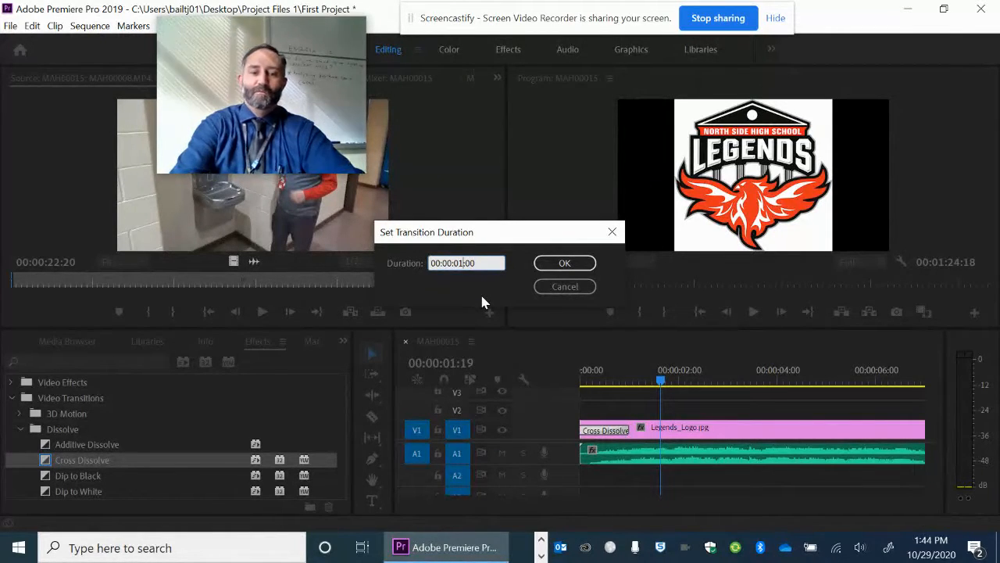
key(BackSpace)
text(2)
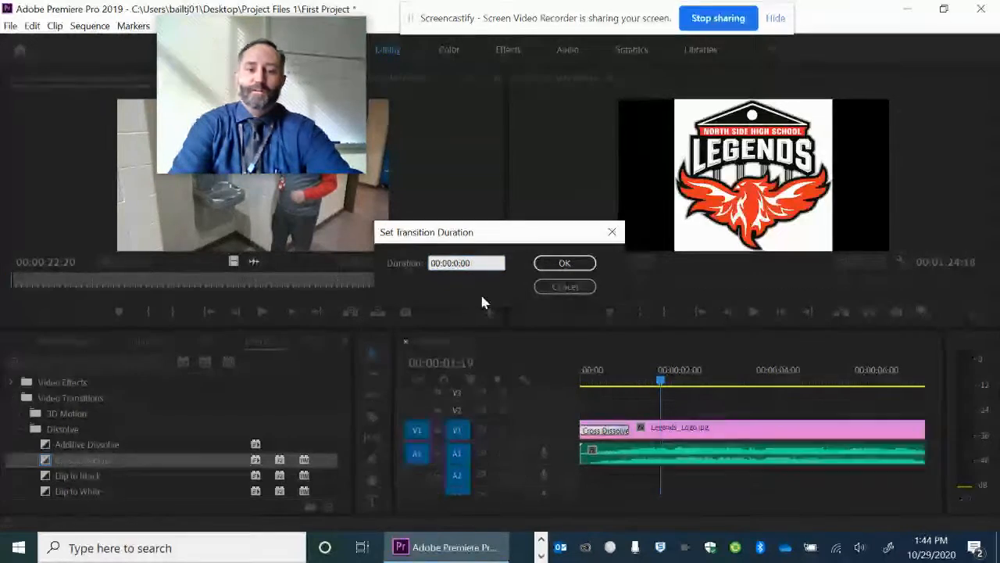
click(568, 263)
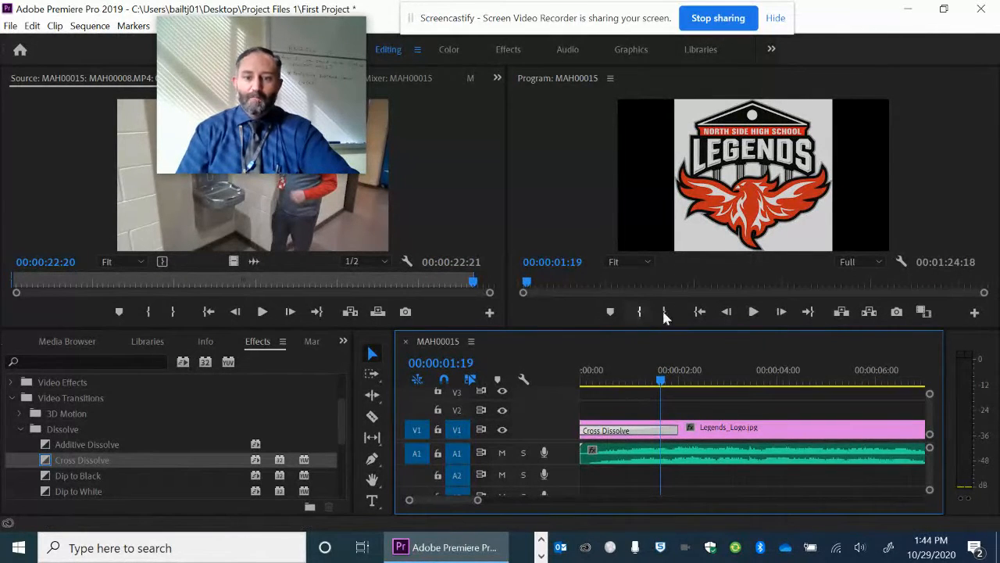
Play the sequence from its beginning to check the lengthened Cross Dissolve on the logo clip
click(700, 313)
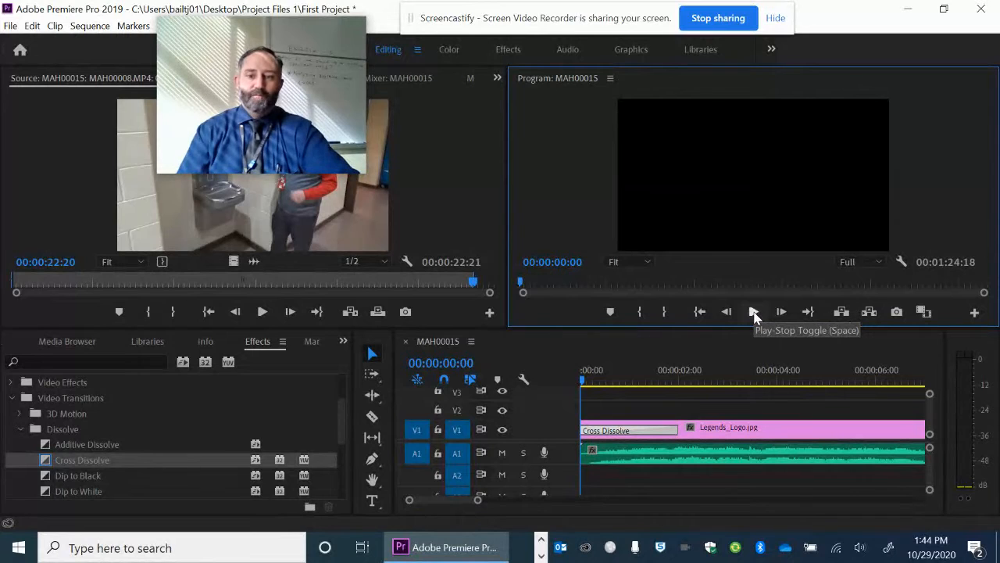
click(754, 312)
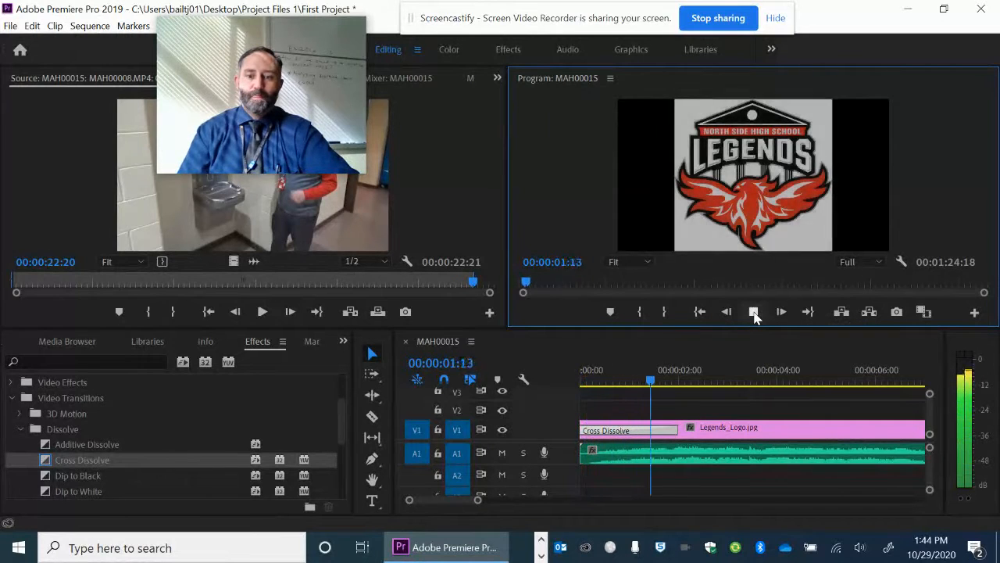
click(754, 313)
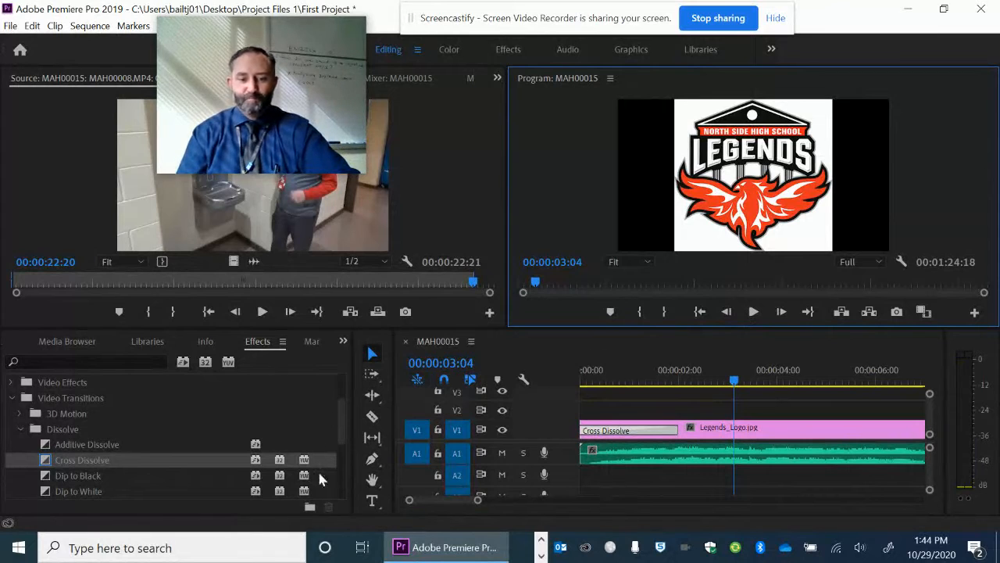
click(460, 501)
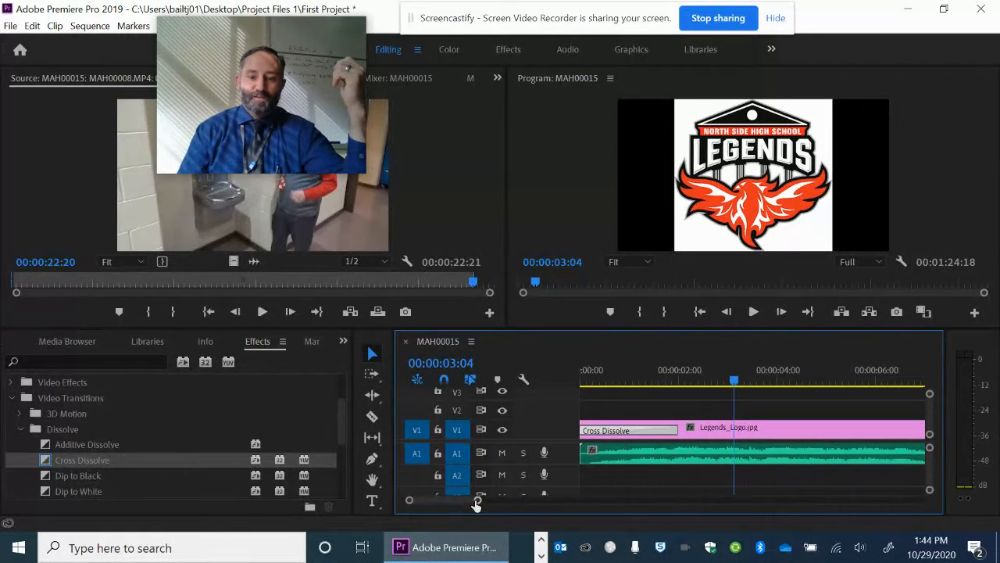
Apply the default transition at the cut between Legends_Logo.jpg and MAH00006.MP4 and play across it to preview the blend
drag(477, 502, 489, 502)
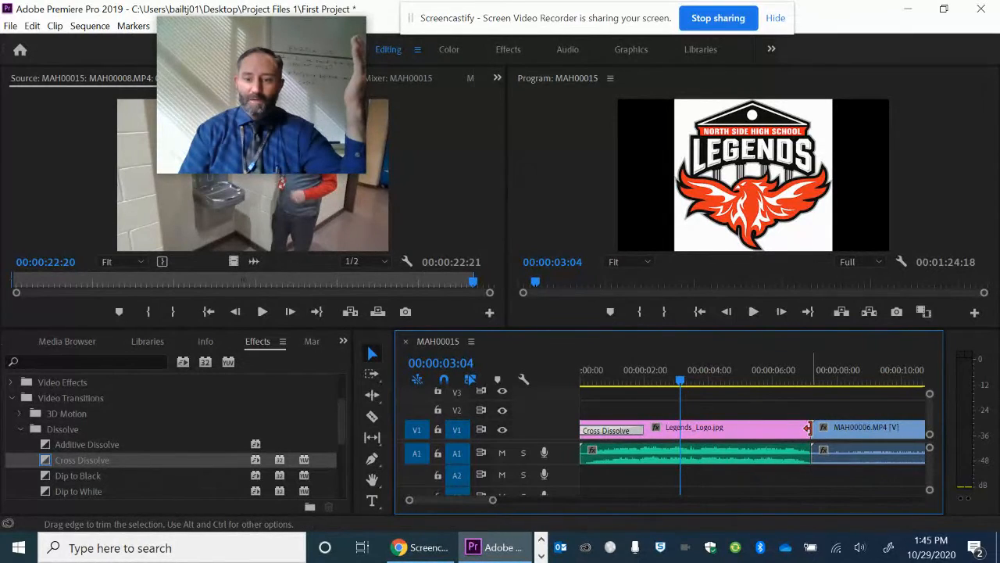
right_click(813, 435)
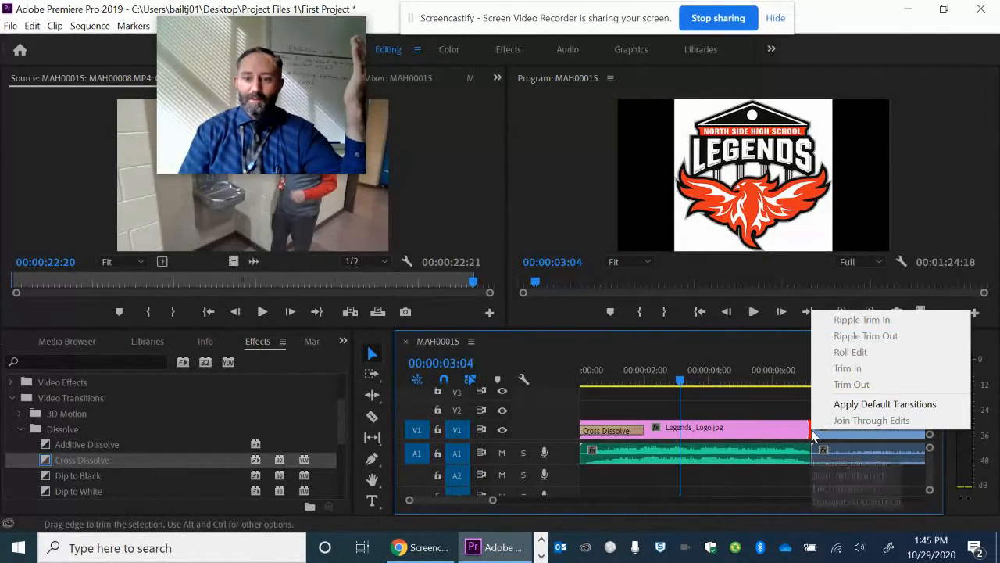
click(859, 404)
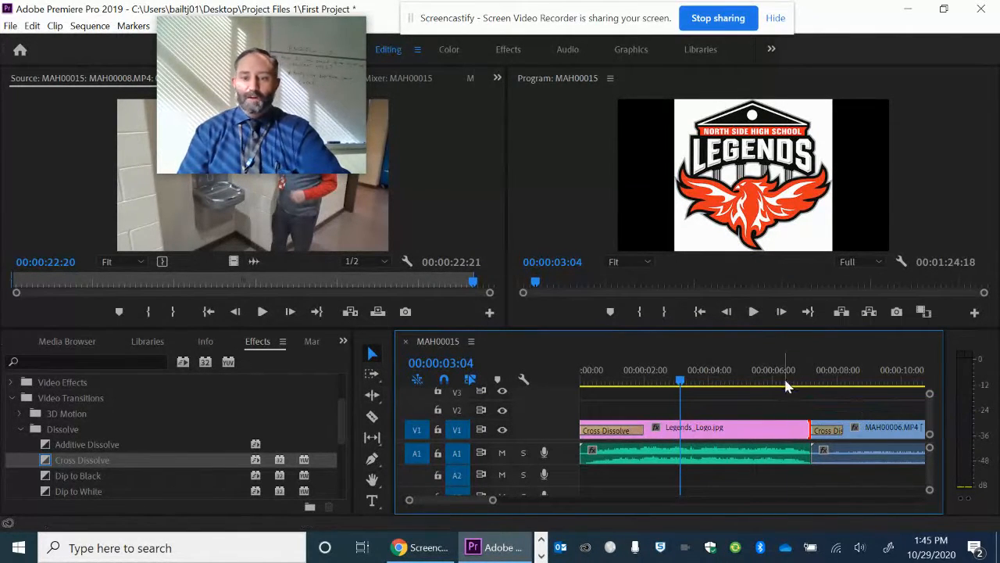
click(784, 383)
click(755, 312)
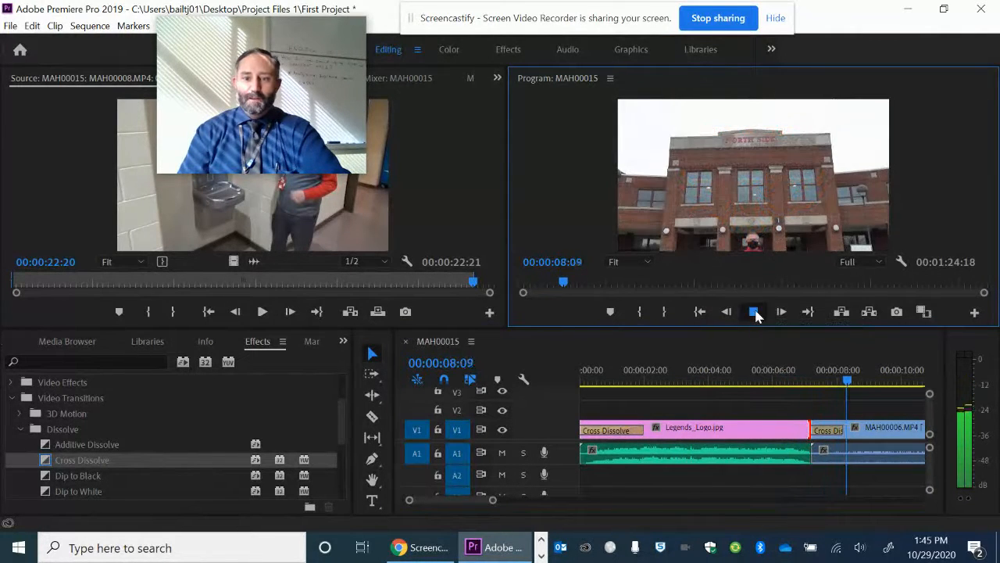
click(755, 311)
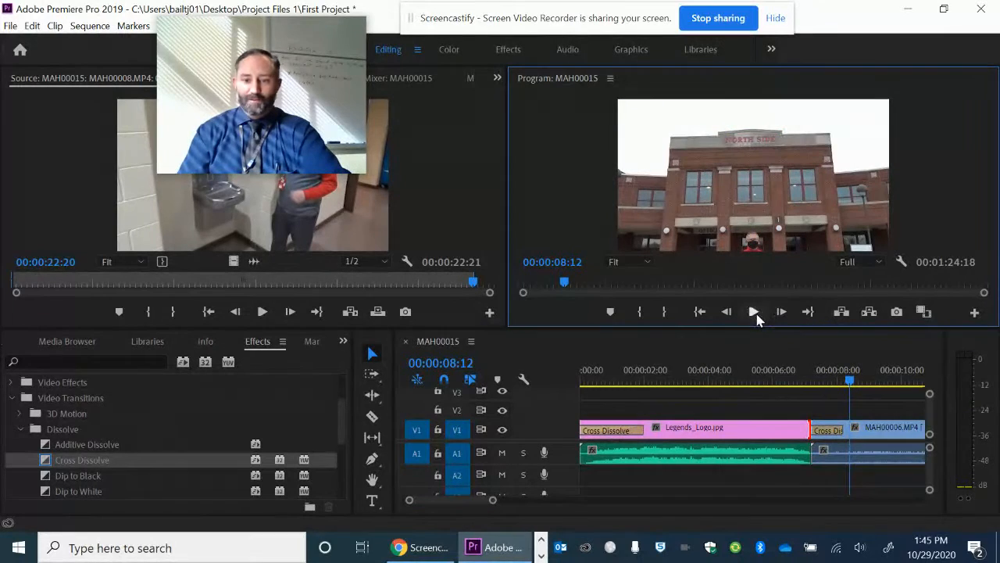
click(755, 312)
click(755, 312)
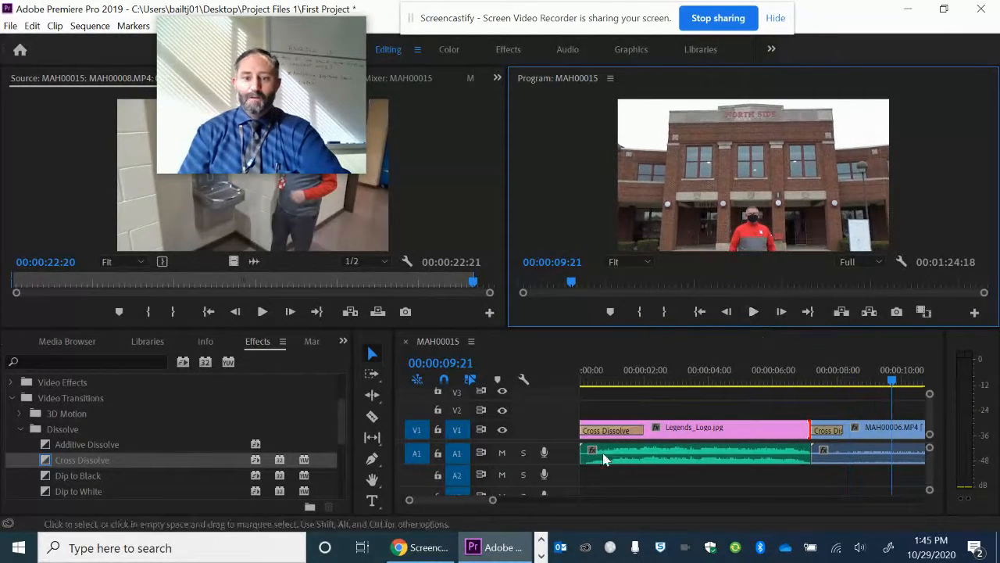
Apply the default transitions at both ends of the Slide1.JPG clip, previewing the change from MAH00006.MP4 into the slide
drag(477, 504, 495, 504)
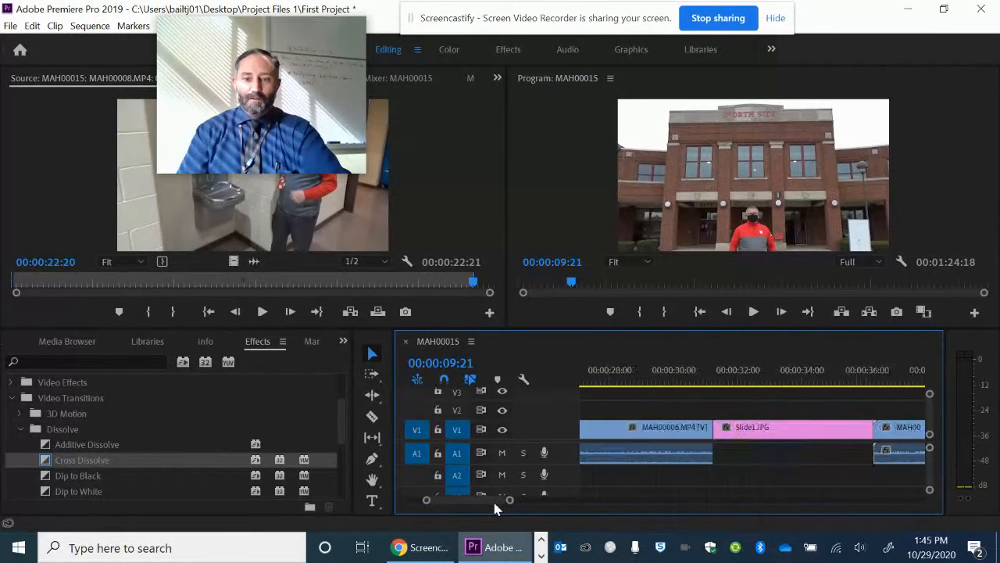
right_click(711, 427)
click(753, 405)
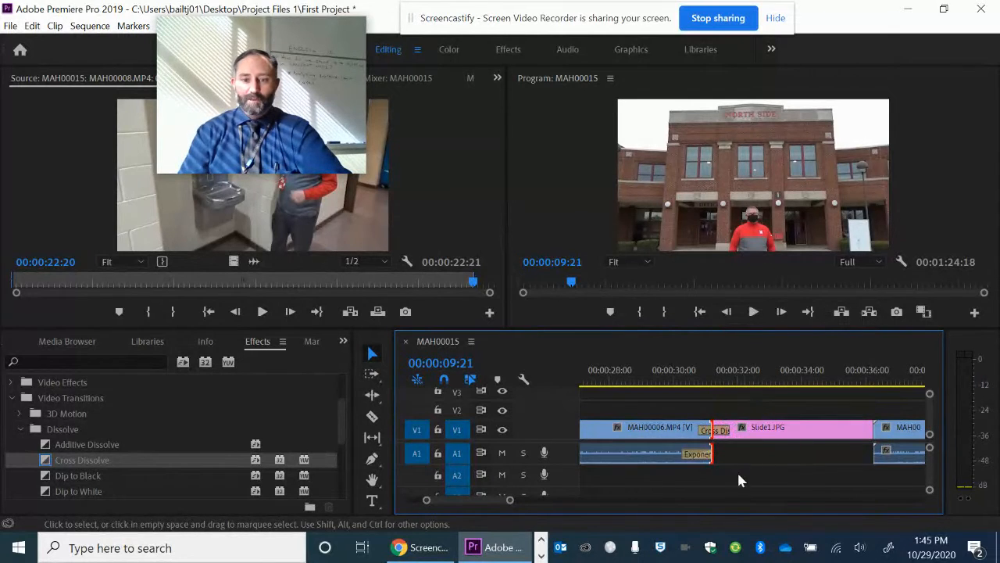
click(659, 381)
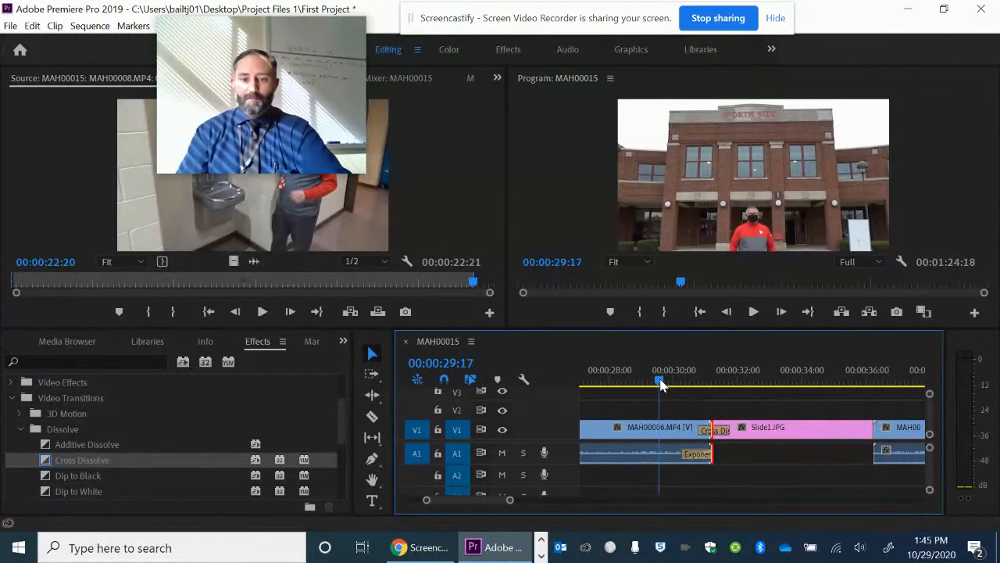
click(754, 312)
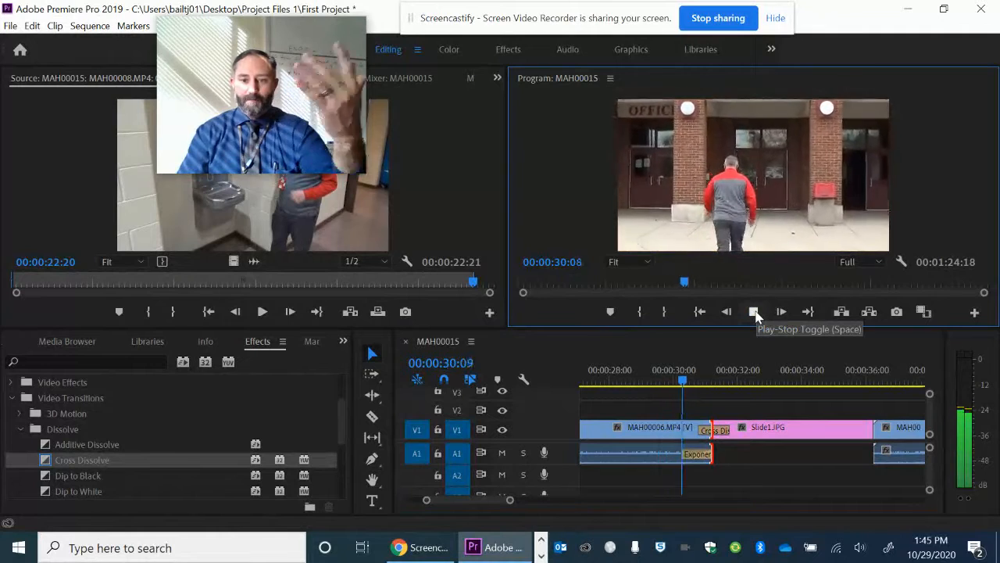
click(754, 312)
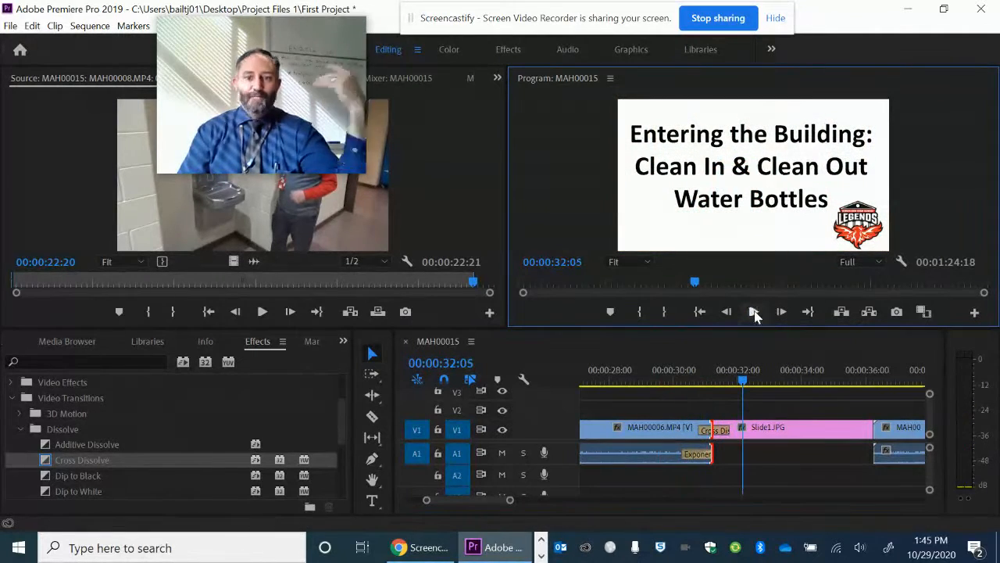
right_click(870, 428)
click(885, 400)
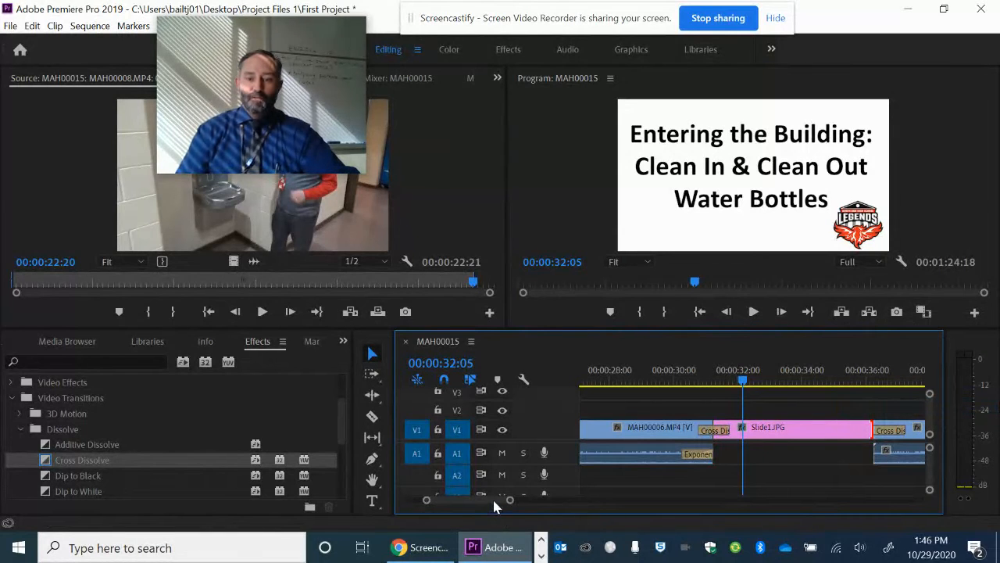
Apply the default transitions at the cut between MAH00007.MP4 and MAH00008.MP4 and play across the cut to preview them
drag(494, 501, 512, 508)
scroll(118, 463, down, 2)
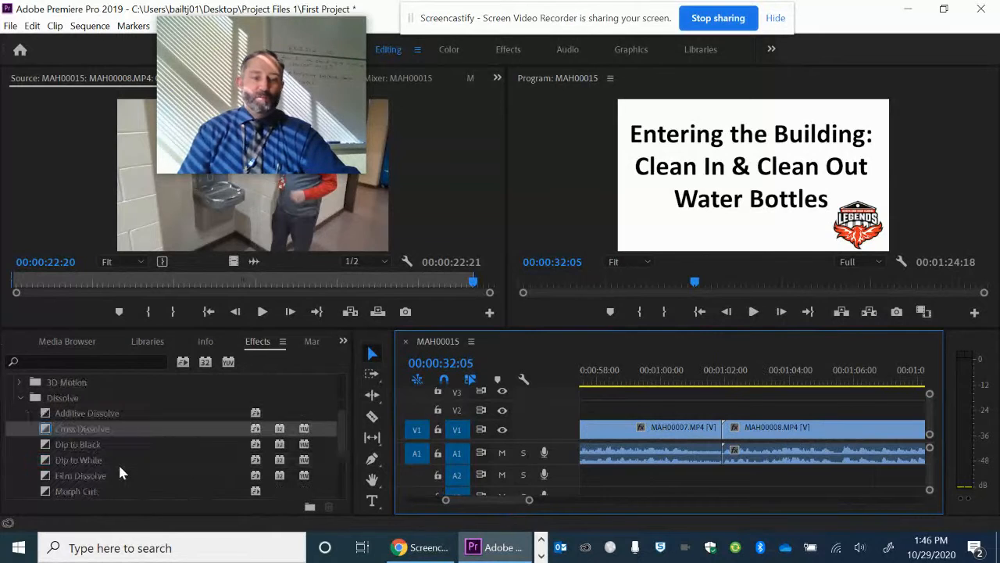
scroll(83, 475, down, 2)
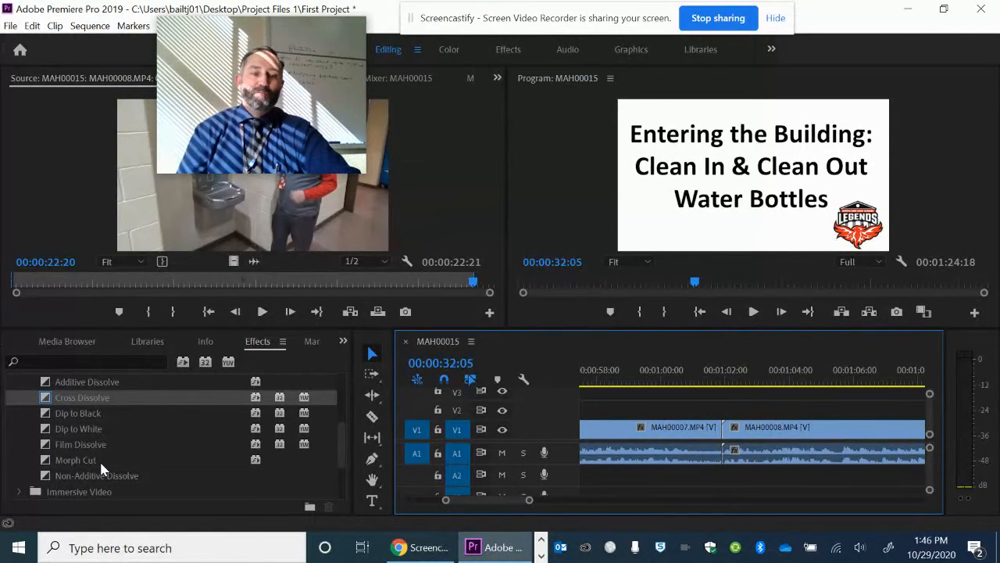
scroll(105, 453, up, 1)
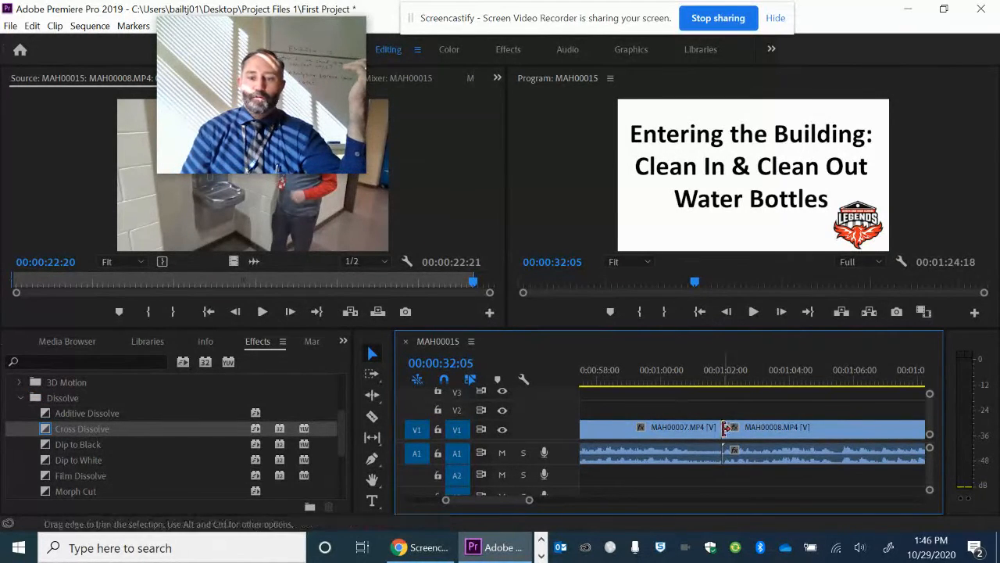
right_click(726, 427)
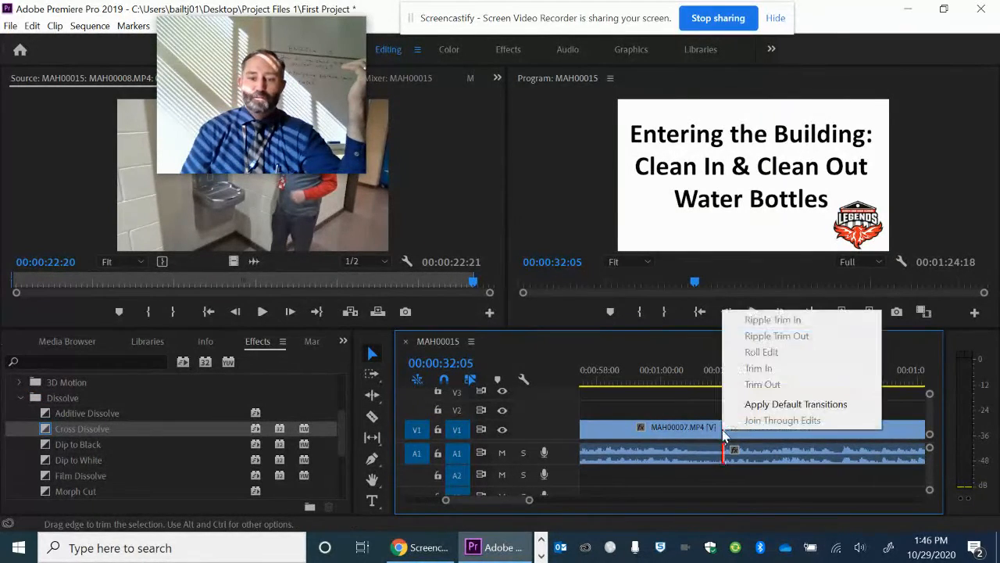
click(744, 406)
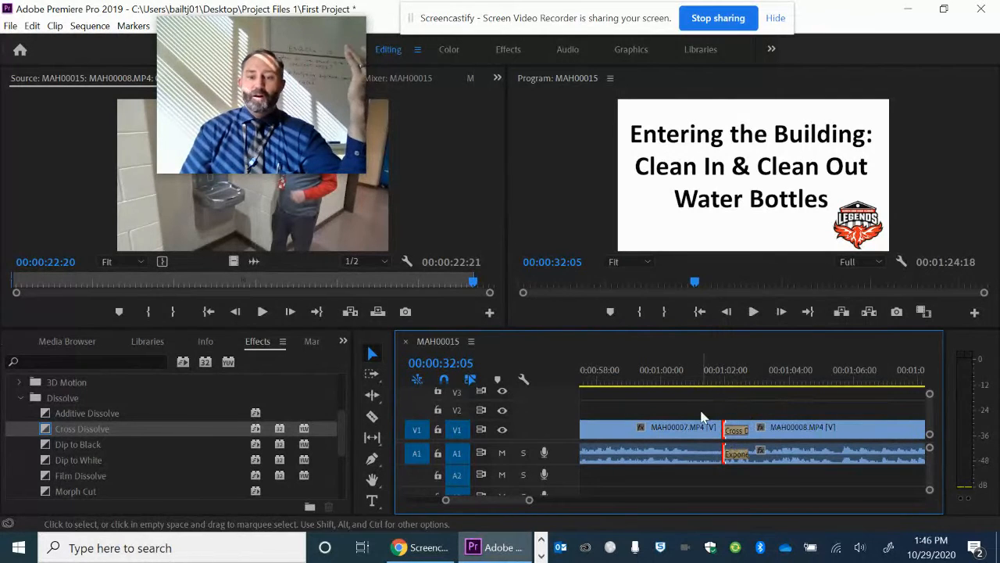
click(693, 376)
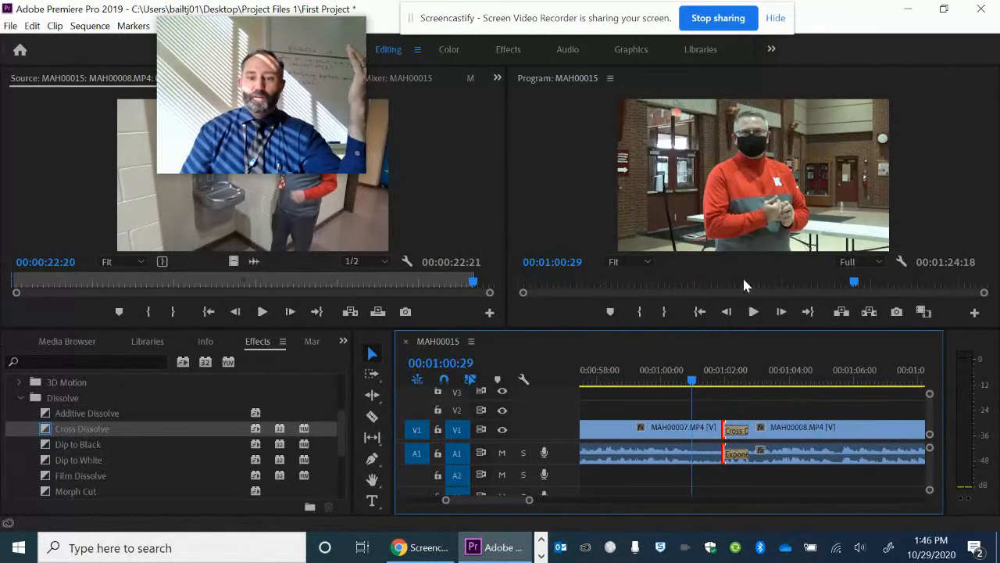
click(753, 312)
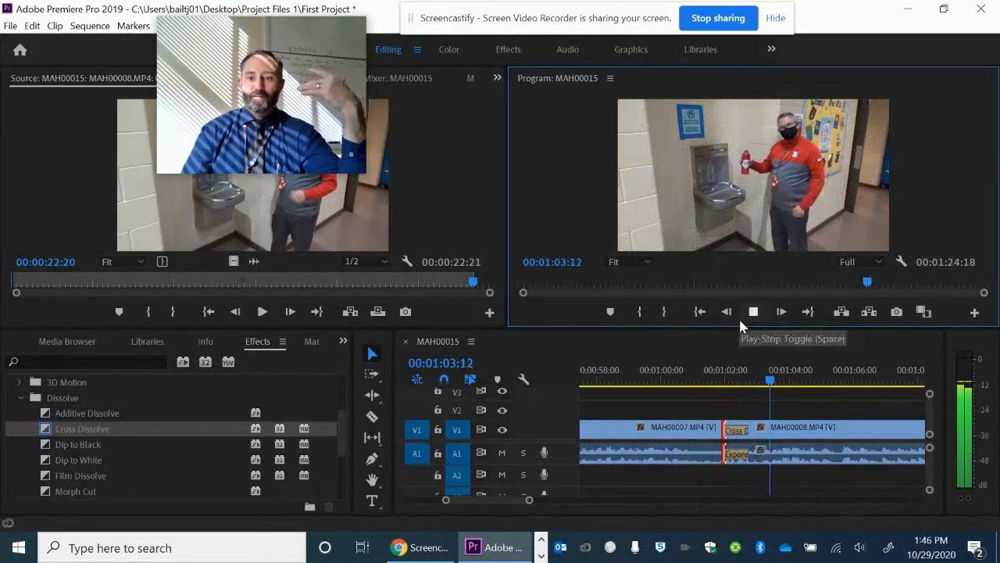
right_click(716, 426)
click(750, 403)
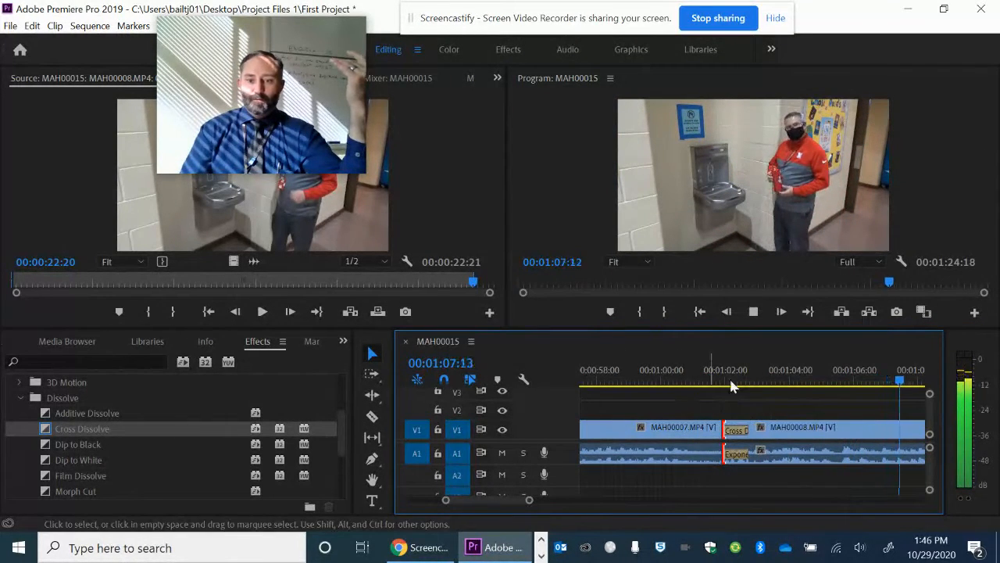
click(754, 312)
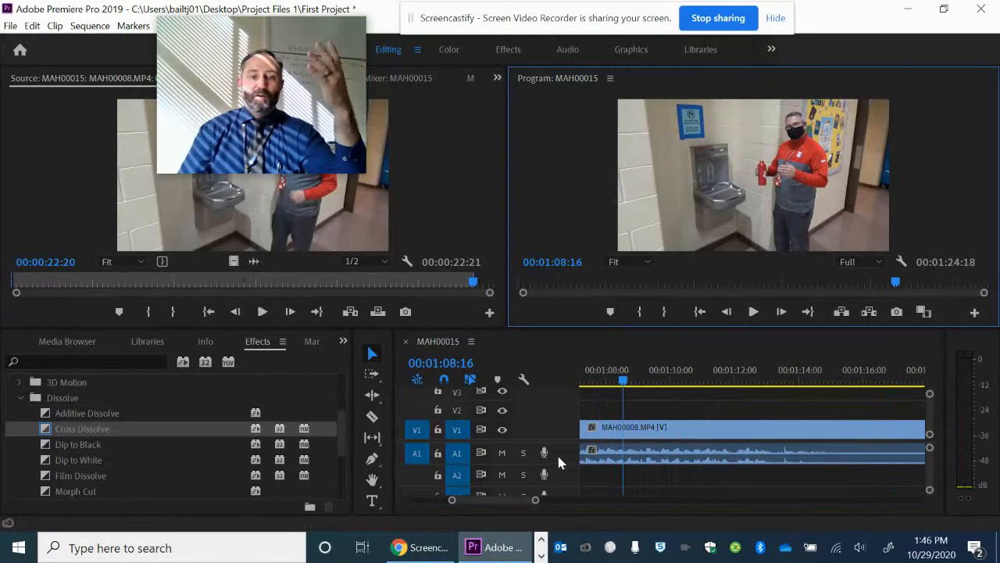
Collapse the Dissolve and Video Transitions folders and look through the imported media of First Project
drag(534, 503, 596, 505)
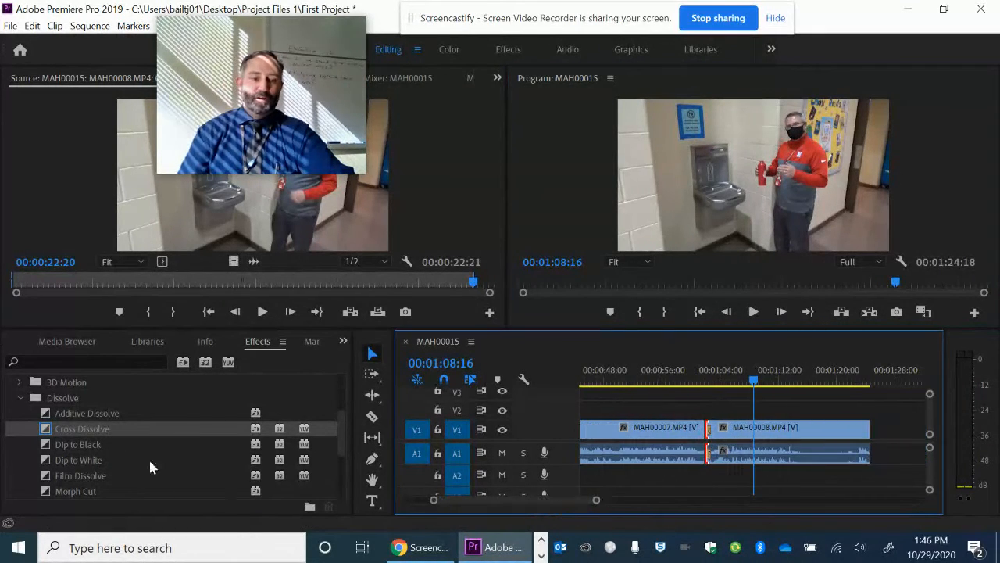
click(19, 399)
scroll(170, 425, up, 3)
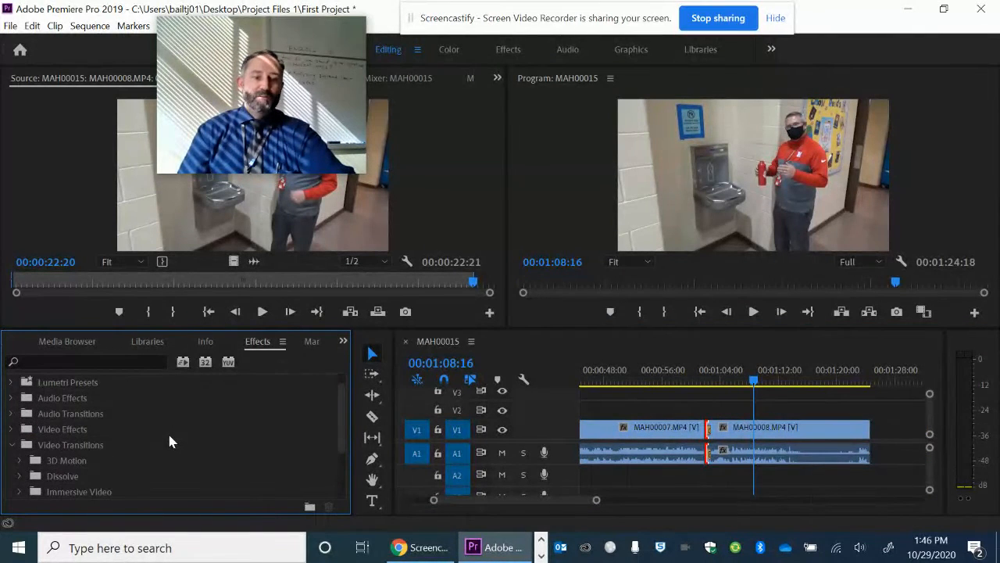
click(12, 445)
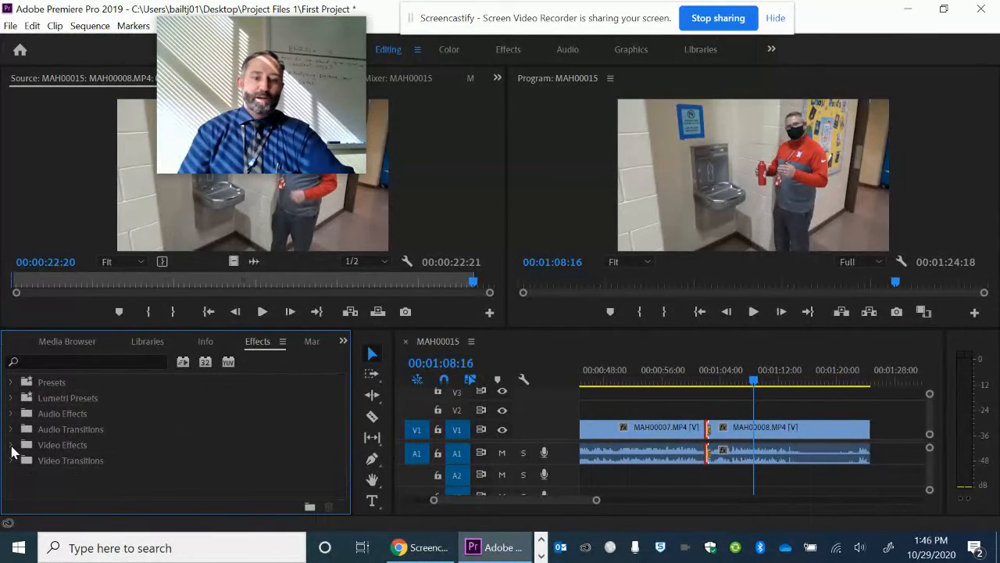
click(44, 342)
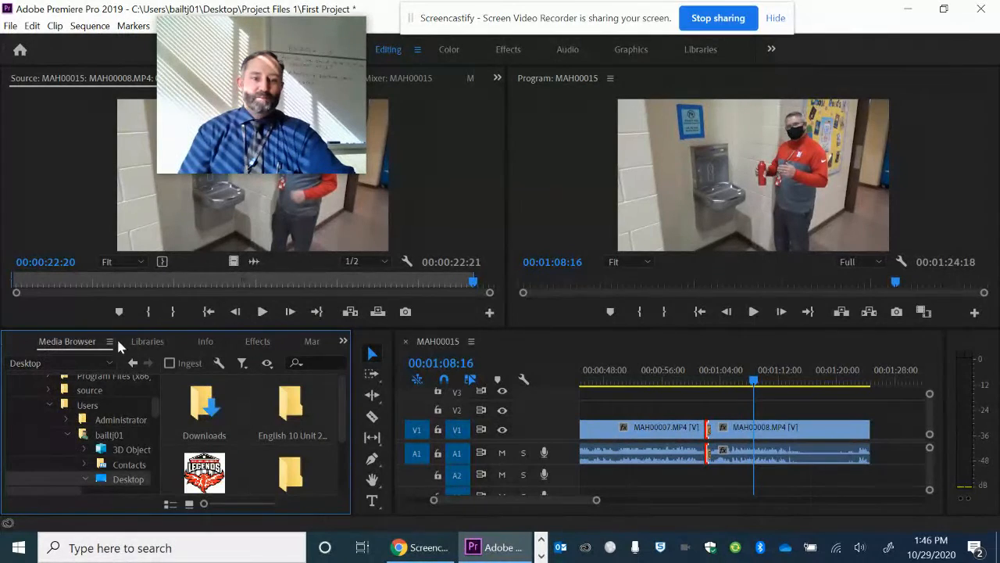
click(154, 343)
click(69, 341)
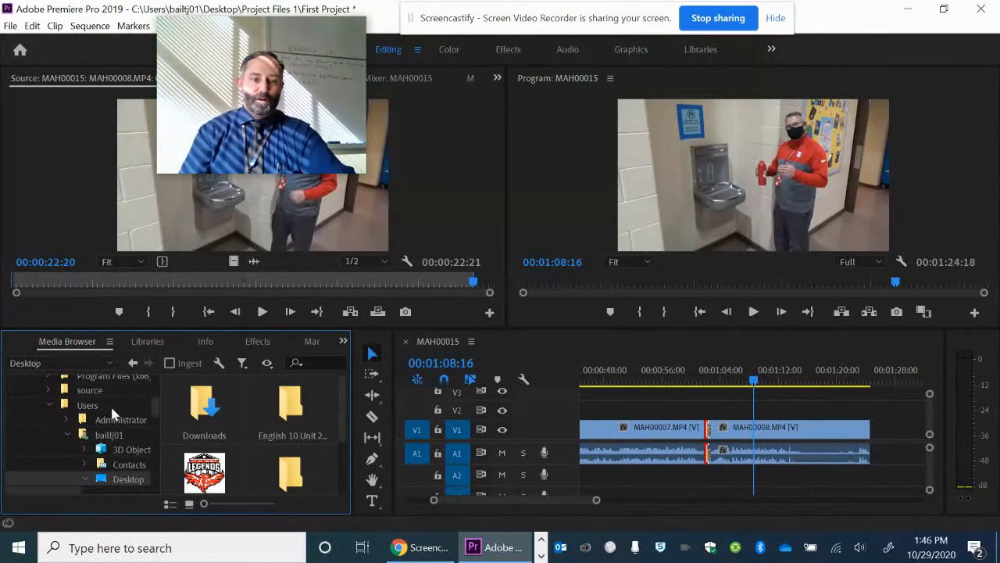
click(21, 342)
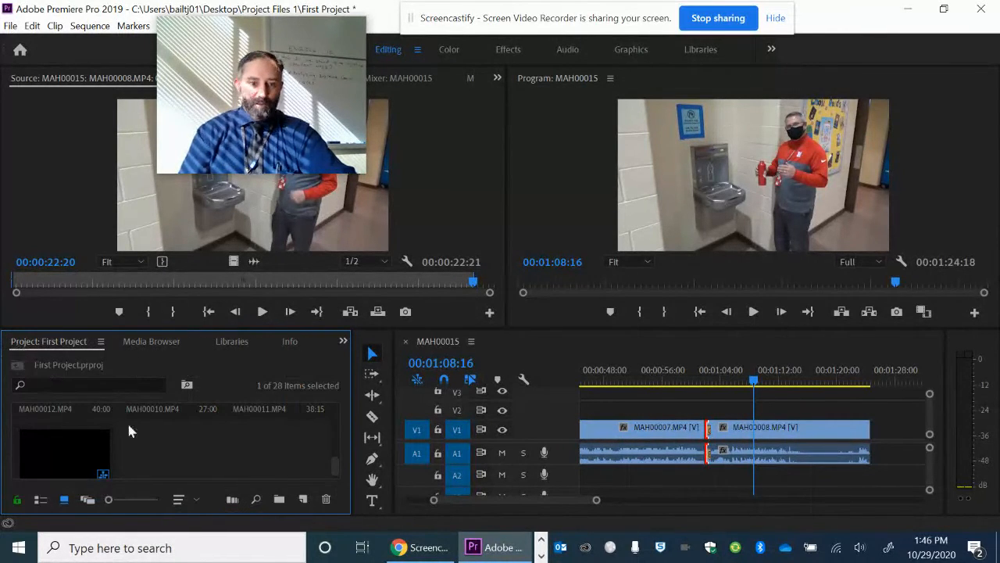
scroll(188, 461, up, 2)
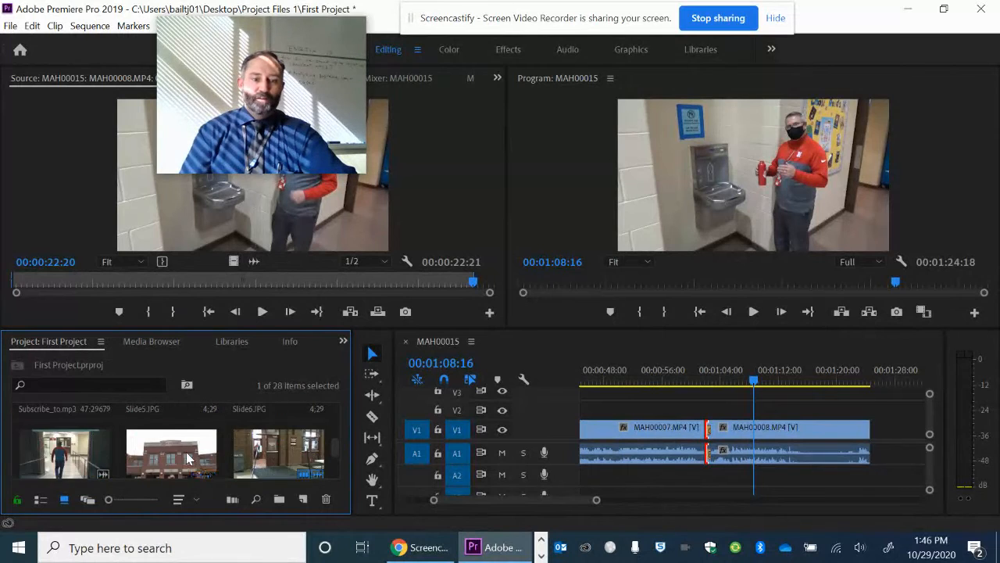
scroll(187, 459, up, 1)
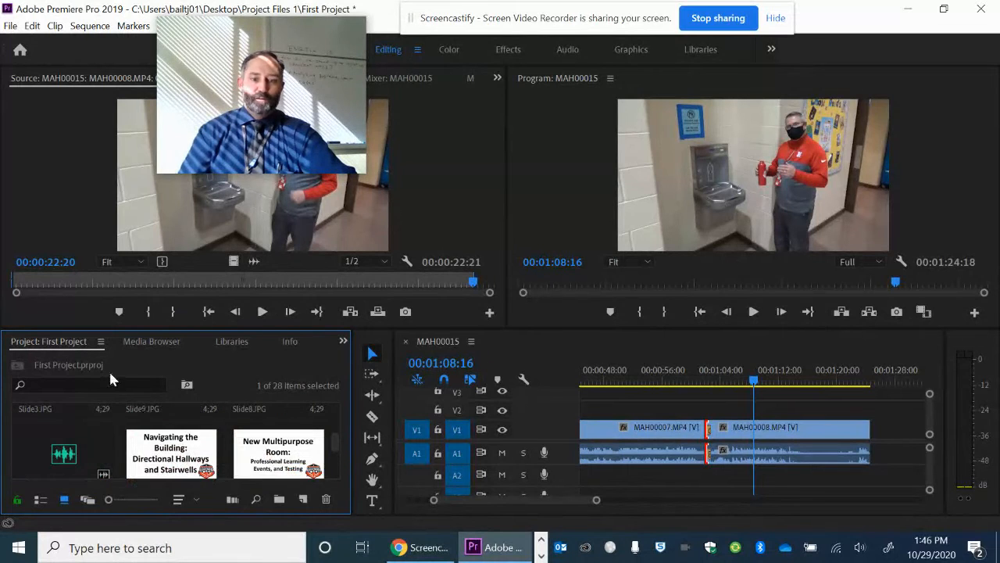
Return to the available effects and expand Video Transitions and its Dissolve group to view the dissolve options
click(344, 341)
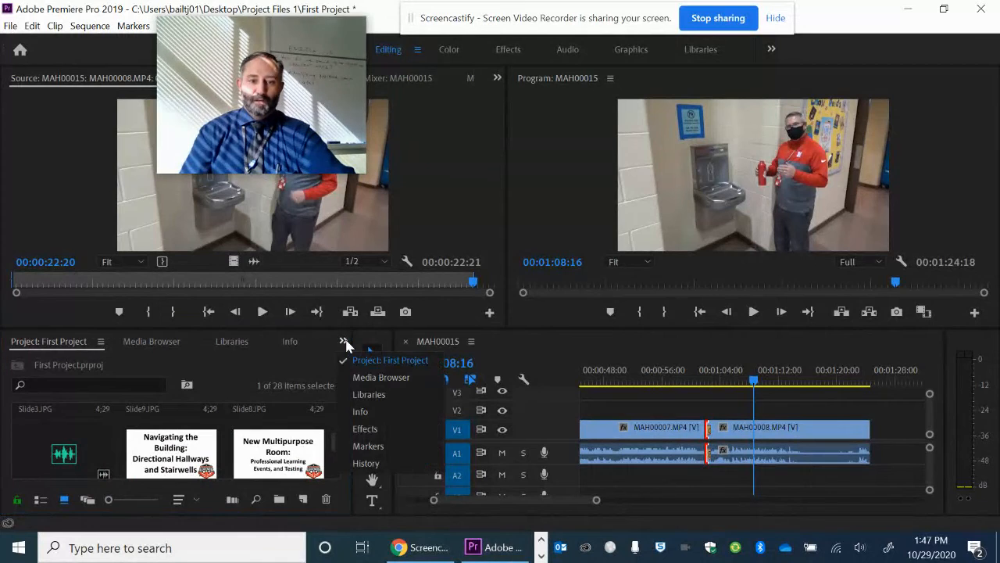
click(365, 430)
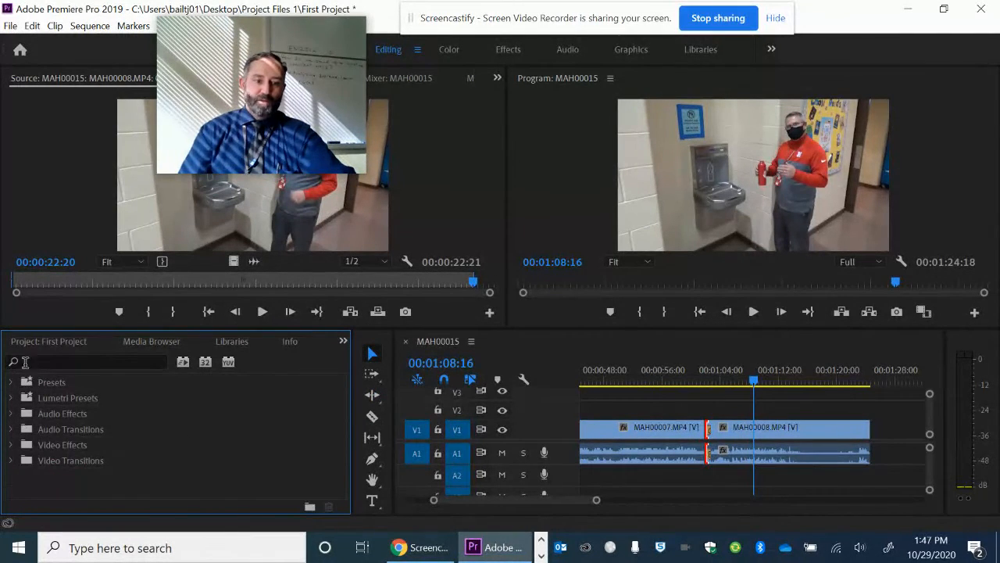
click(10, 460)
scroll(44, 451, down, 1)
click(20, 460)
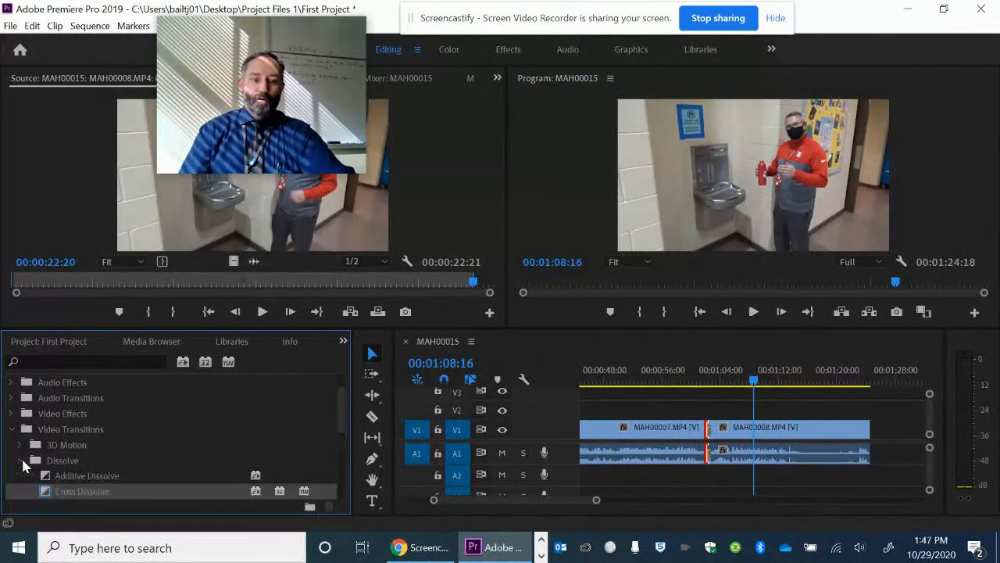
scroll(145, 443, down, 1)
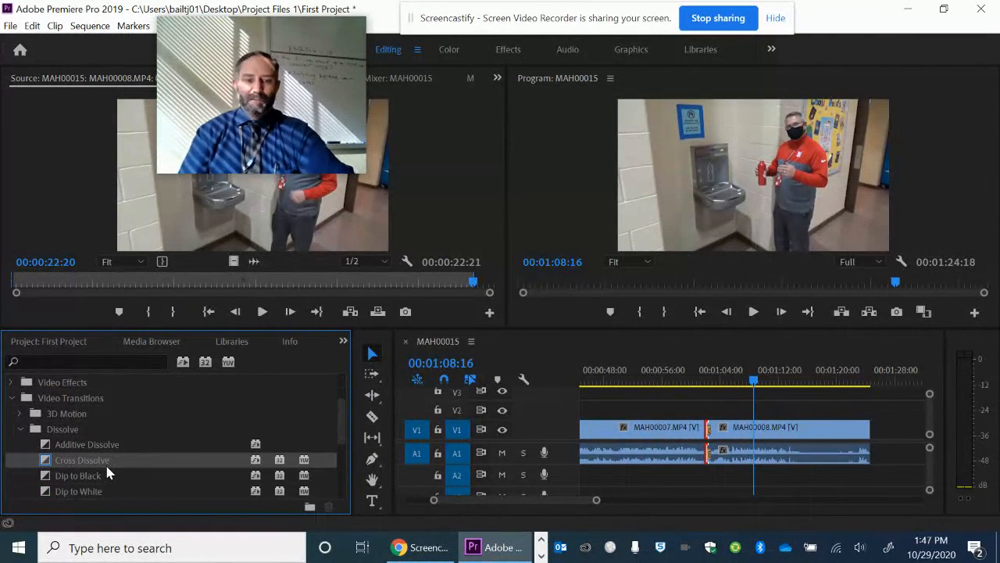